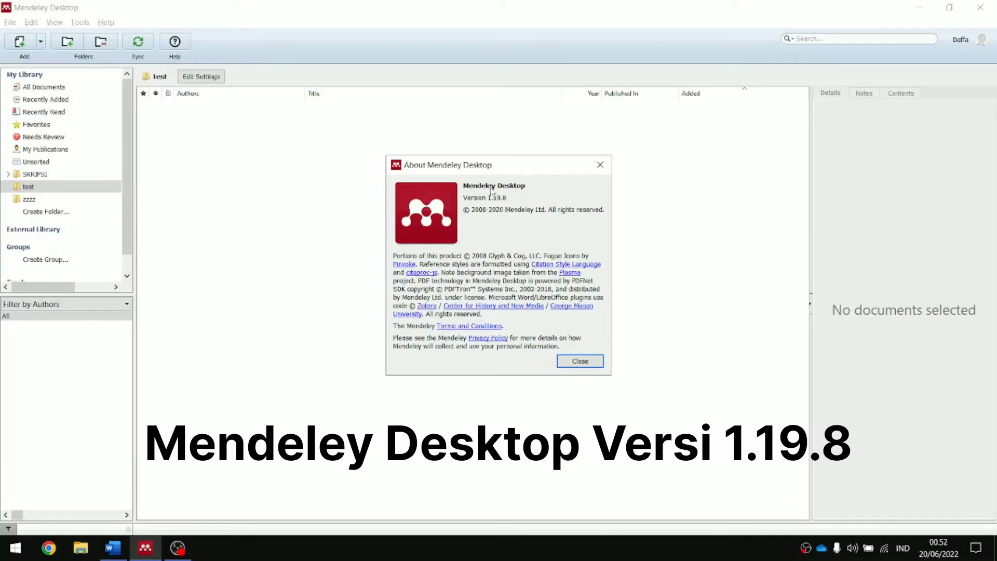
Close the About Mendeley Desktop information window
left_click(581, 361)
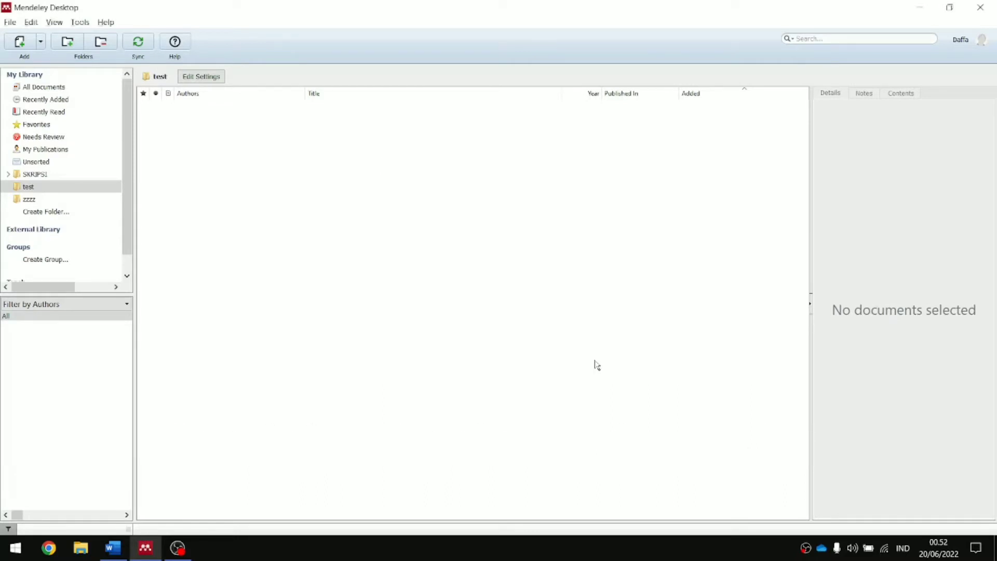
left_click(104, 22)
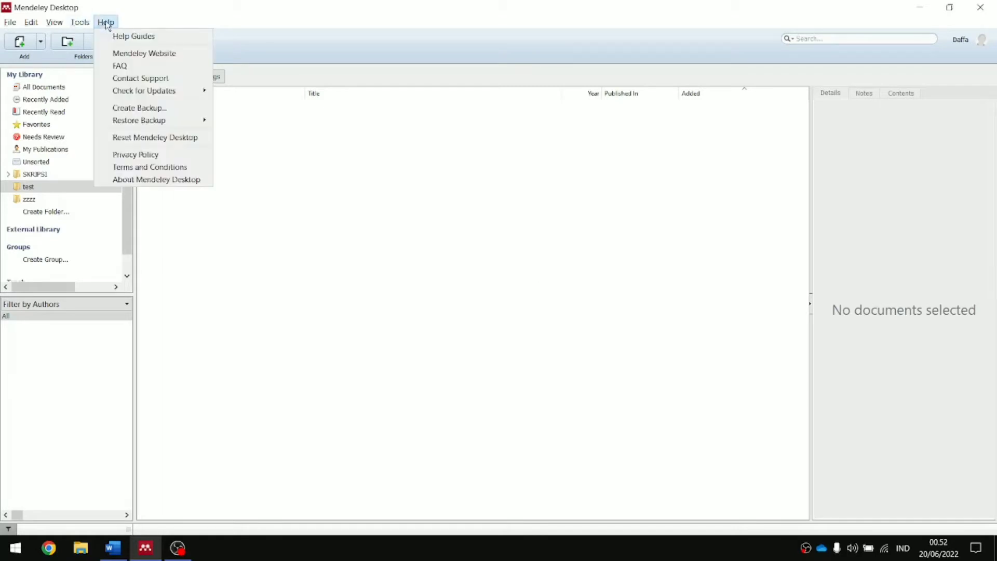
left_click(79, 23)
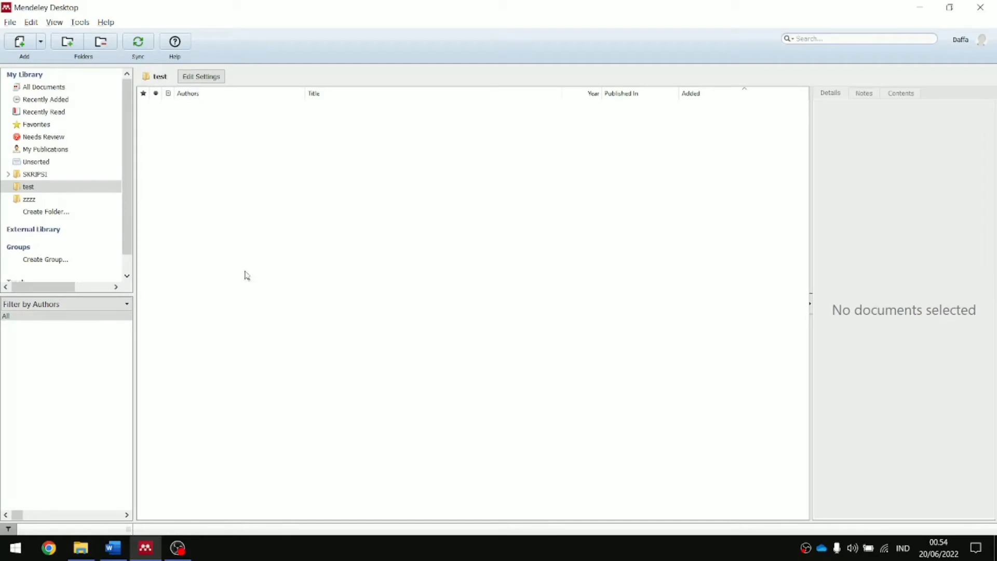
Add the file ukraine-cyberattacks-and-the-lessons-for-international-law.pdf from the Desktop to the test folder
left_click(41, 43)
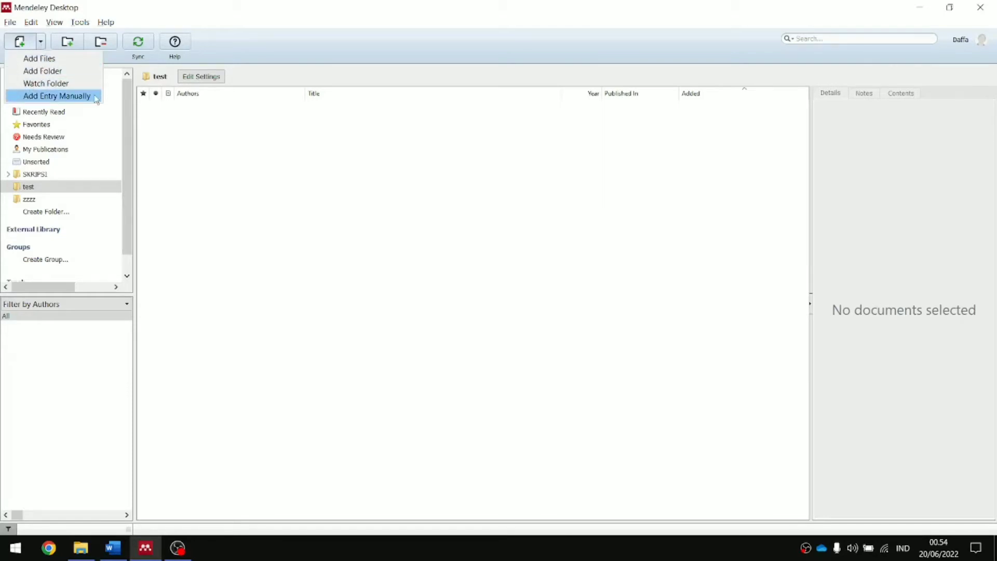
left_click(28, 60)
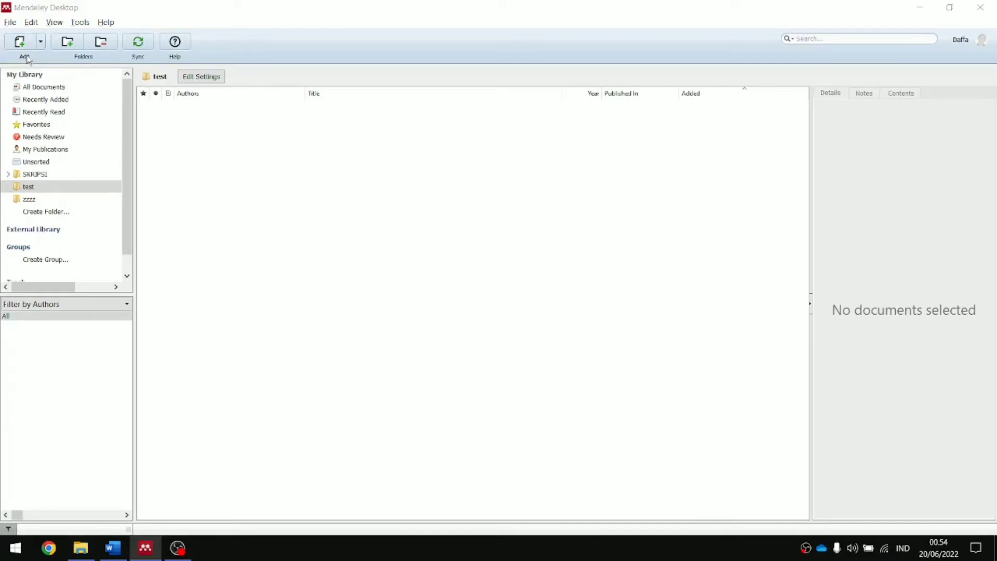
scroll(214, 189, "down", 2)
scroll(218, 193, "down", 2)
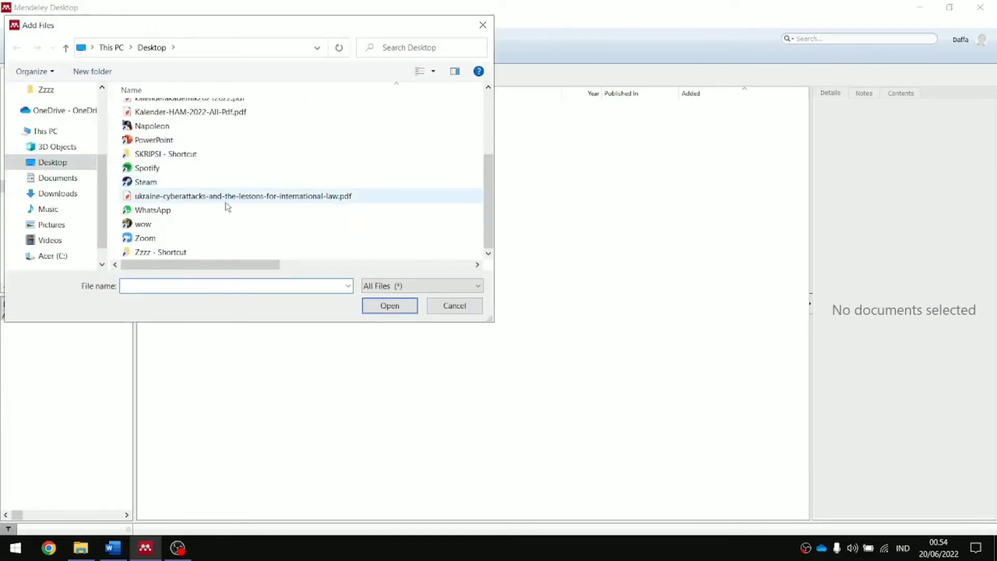
left_click(227, 200)
left_click(390, 306)
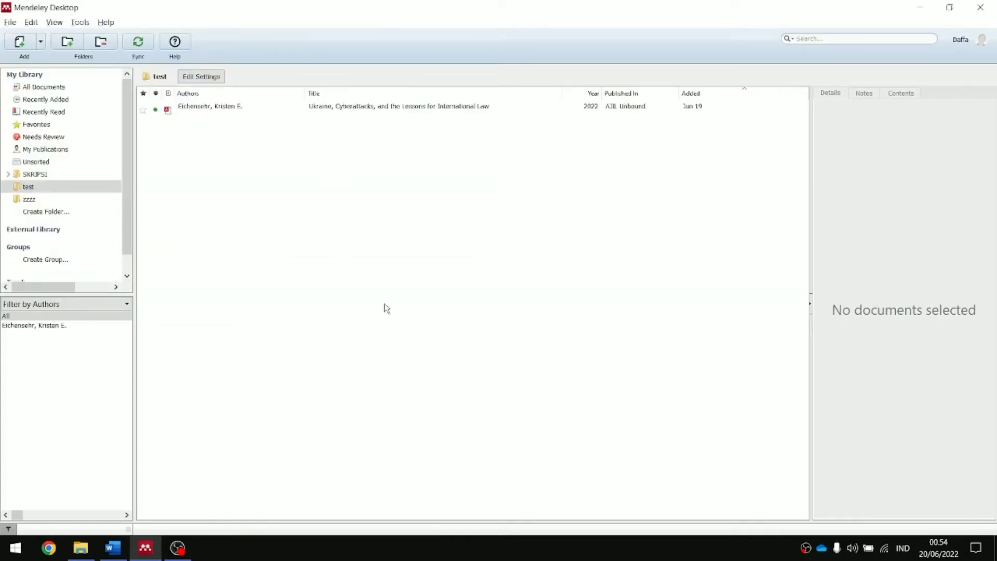
Select the imported Ukraine cyberattacks article and widen the details pane to review its bibliographic fields
left_click(414, 113)
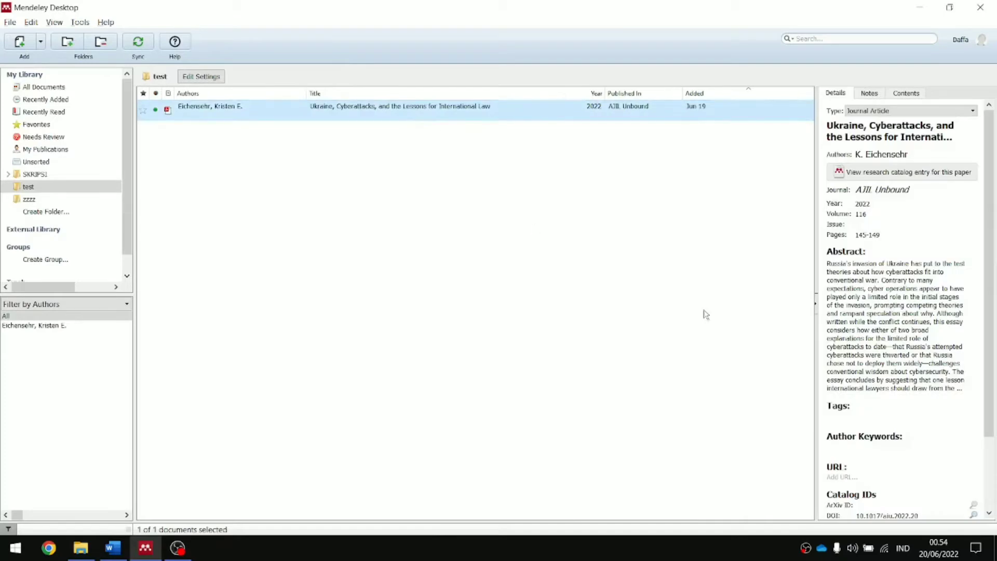
left_click_drag(815, 272, 534, 303)
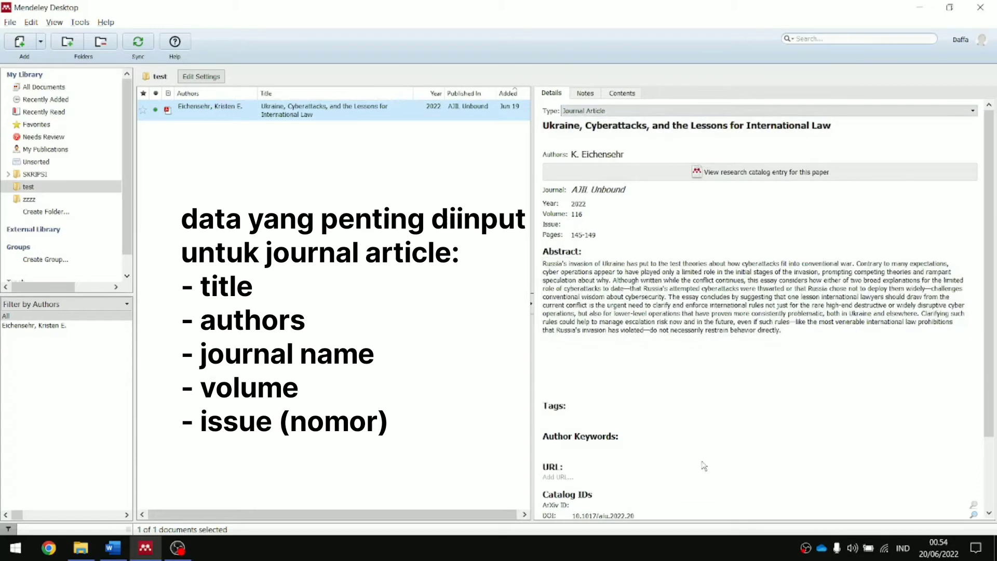
scroll(704, 466, "down", 2)
scroll(704, 466, "up", 2)
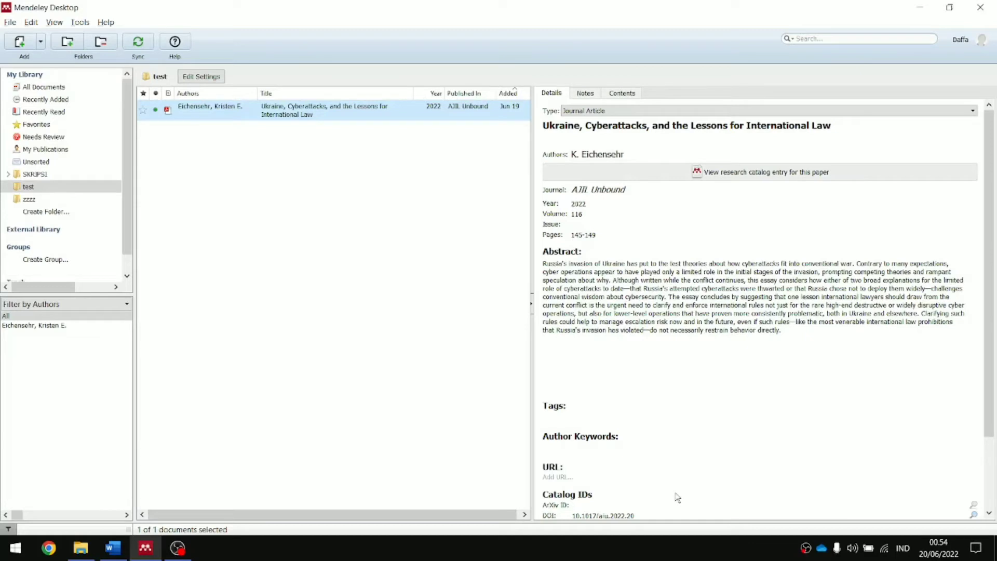
Start a manual document entry in the test folder with the type Book
left_click(42, 44)
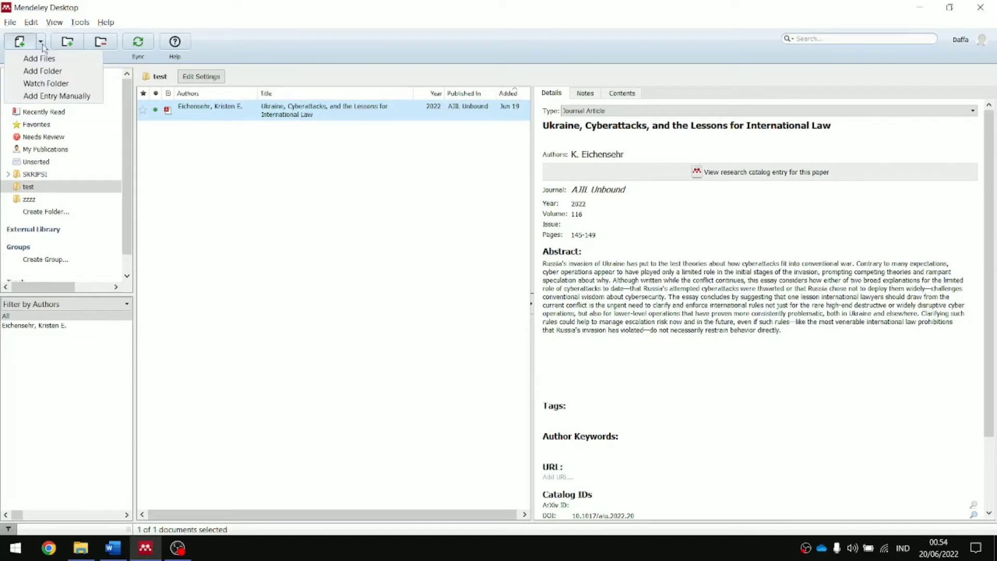
left_click(63, 96)
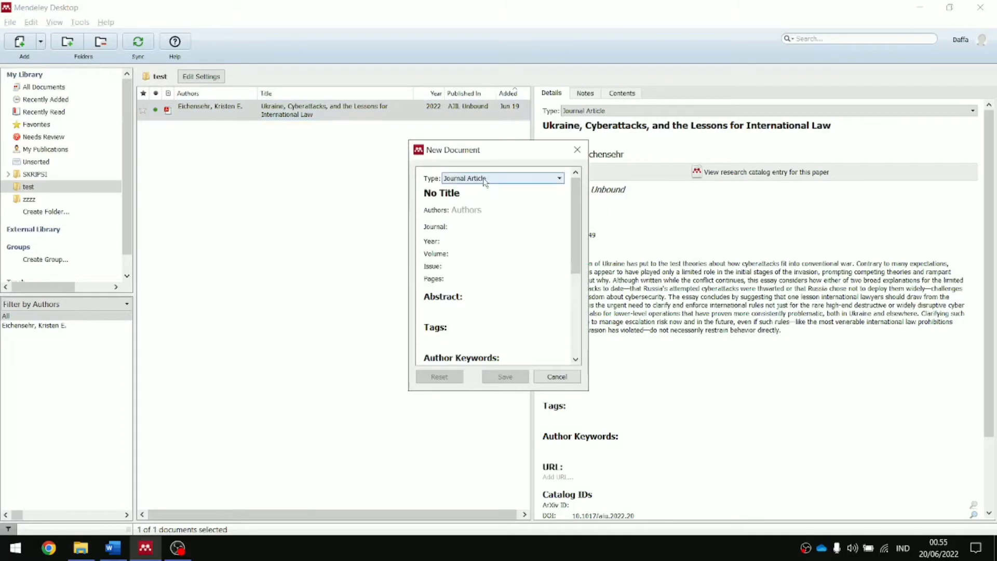
left_click(485, 178)
left_click_drag(560, 216, 562, 241)
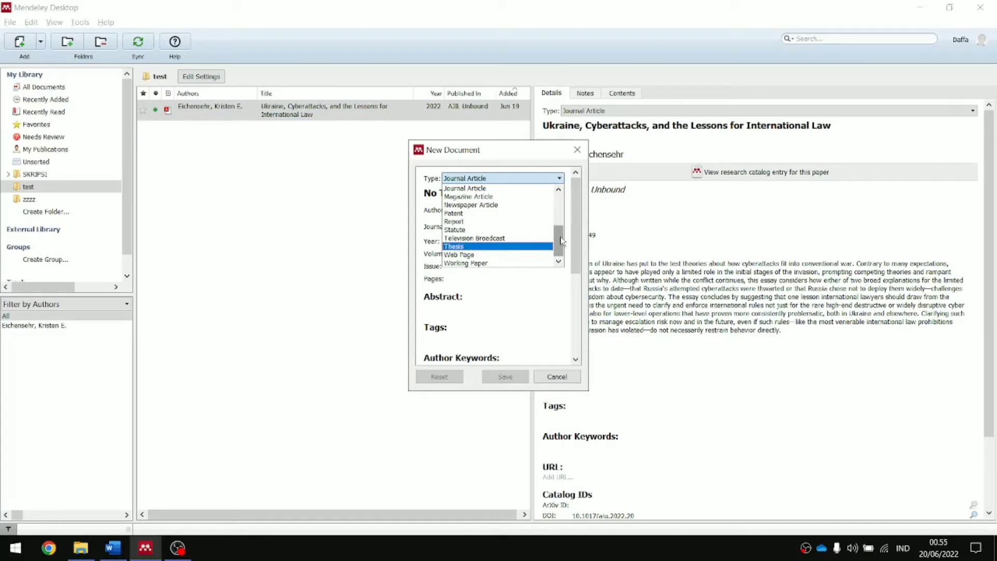
left_click_drag(560, 241, 560, 202)
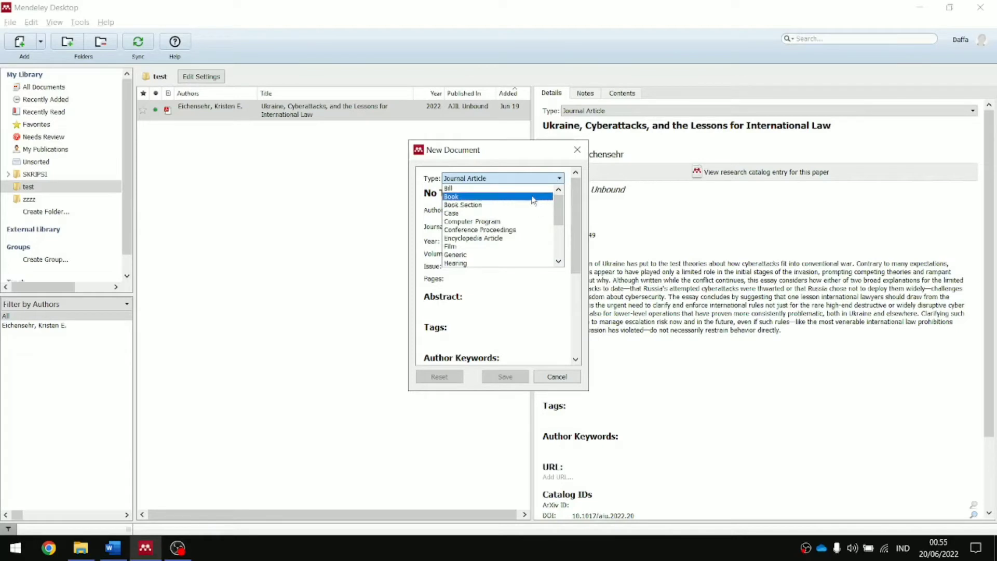
left_click(533, 201)
Replace the book entry's placeholder title with "Konstitusi"
left_click(508, 192)
key("BackSpace")
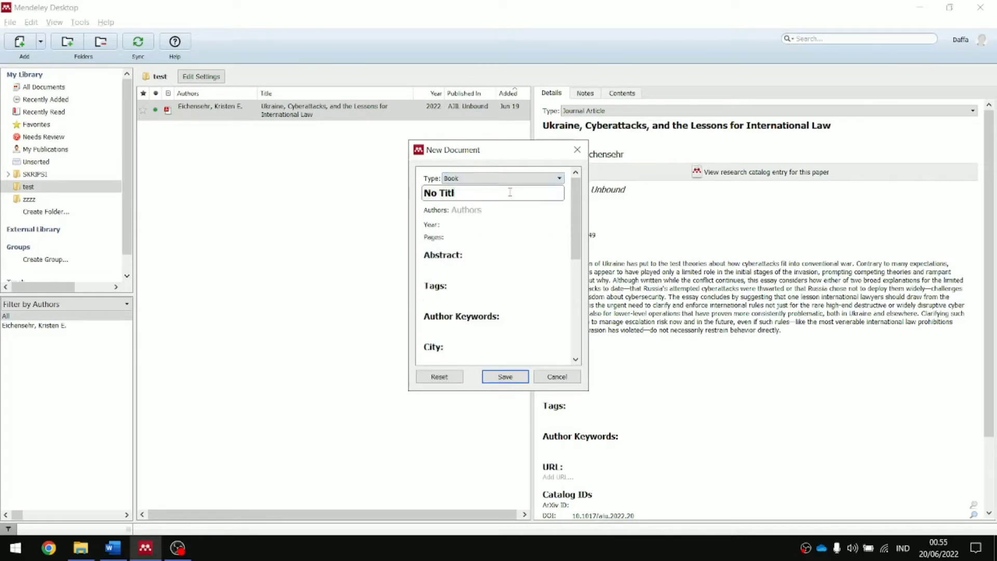
key("BackSpace")
key("BackSpace")
key("BackSpace")
key("BackSpace")
key("BackSpace")
key("BackSpace")
key("BackSpace")
type("Konstitus")
key("Tab")
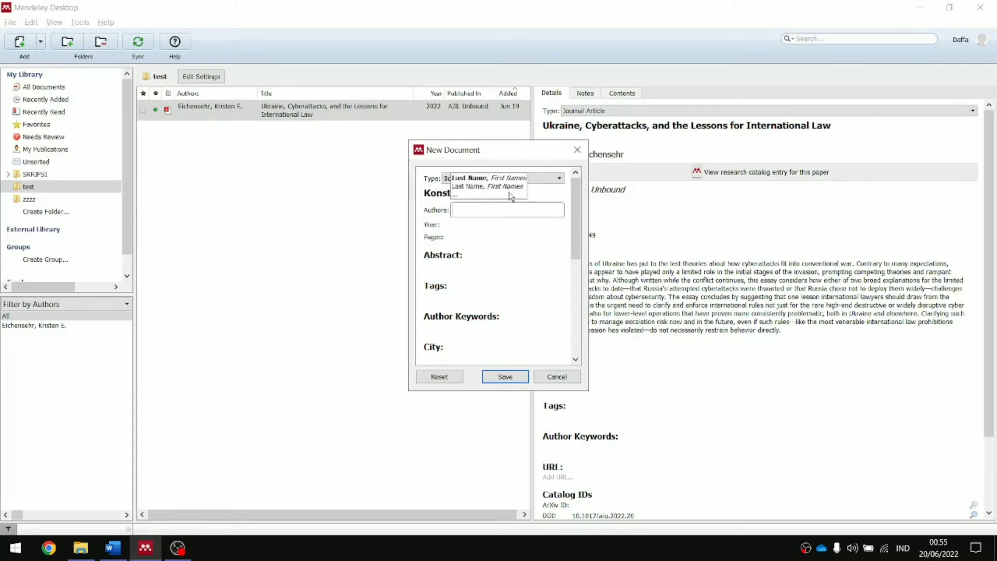
Enter the author's name and set the publication year to 2022 for the book entry
type("Budi")
left_click(462, 229)
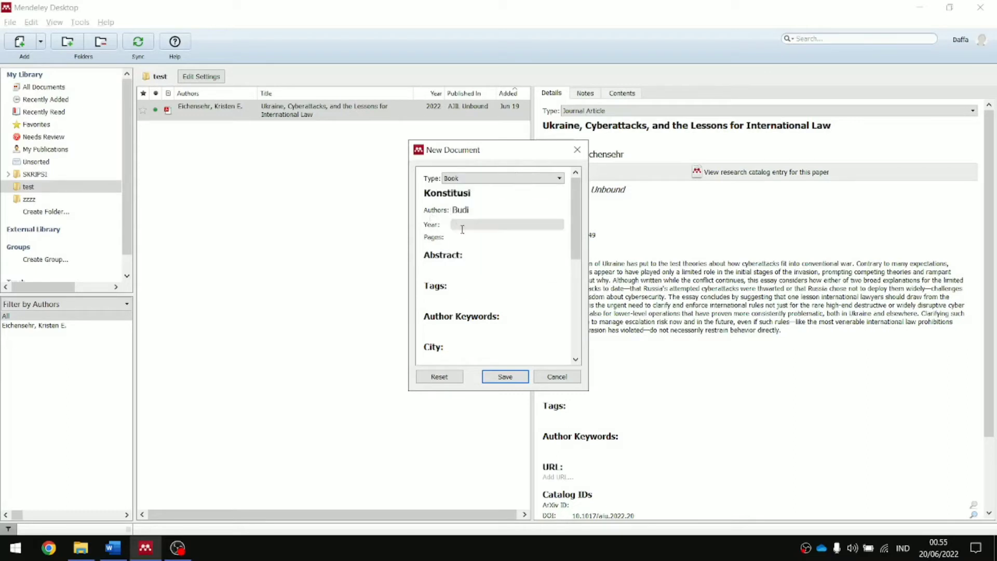
left_click(462, 229)
type("2022")
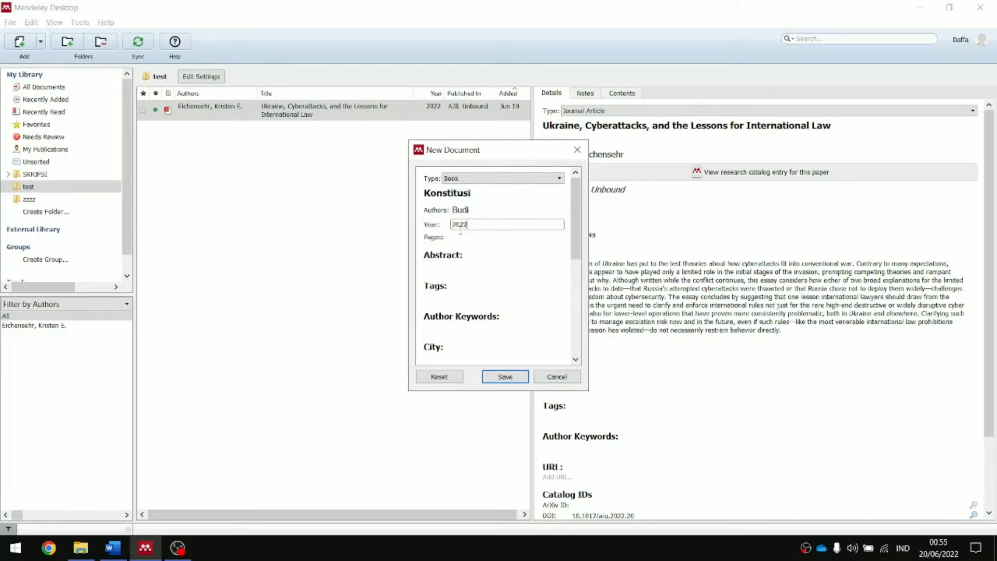
left_click(434, 243)
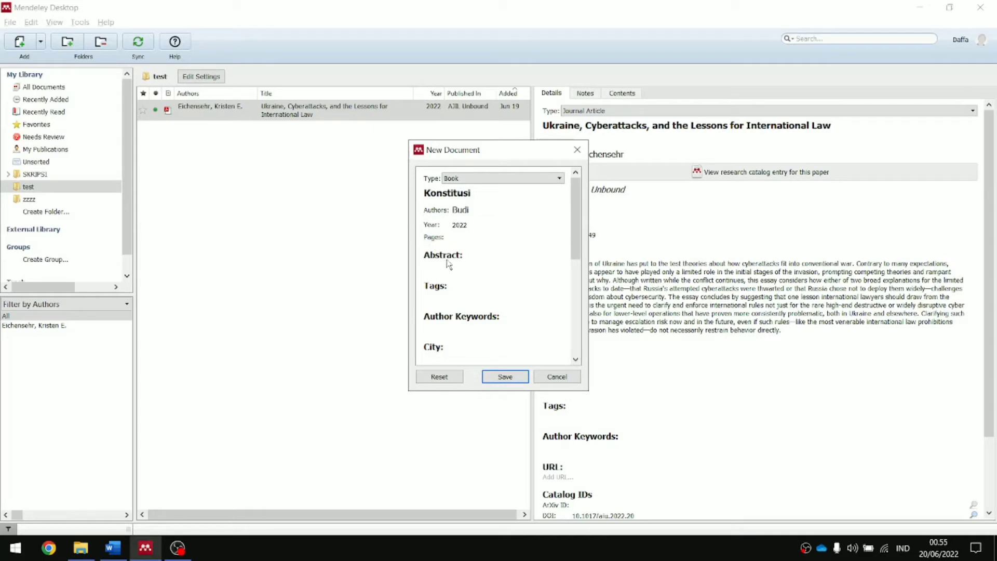
Set the book entry's city to Bandung
left_click_drag(574, 200, 572, 248)
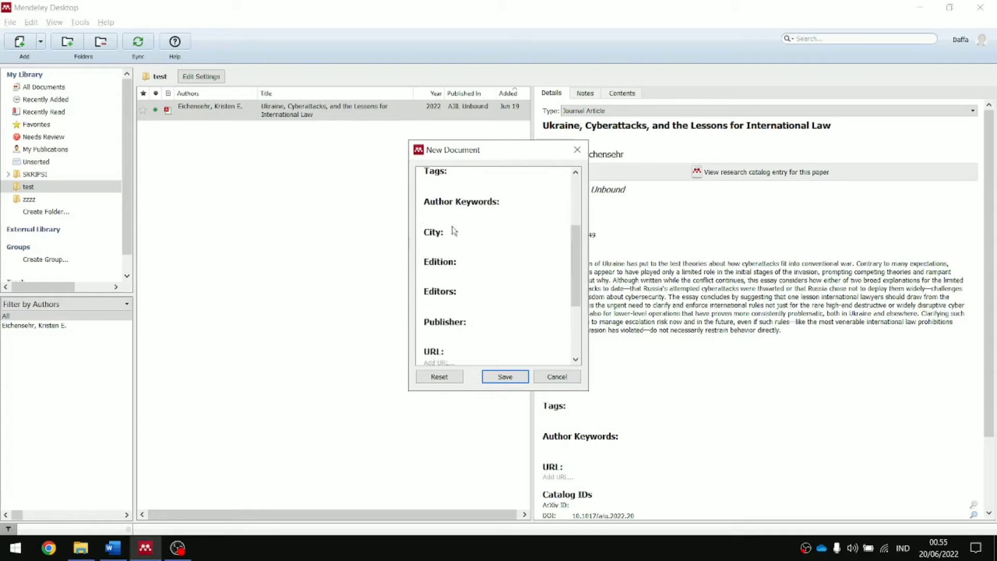
left_click(464, 245)
type("Bandung")
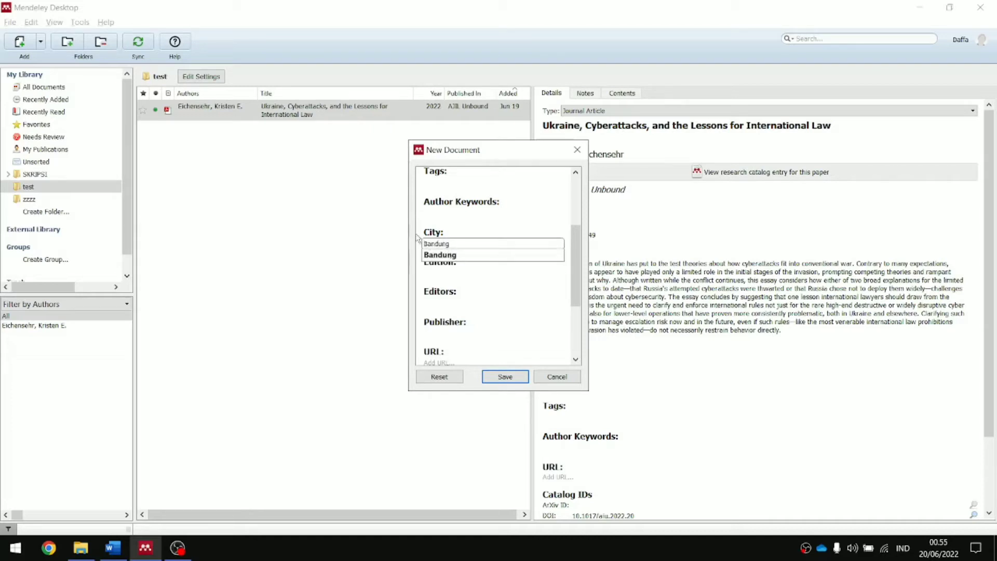
left_click(445, 255)
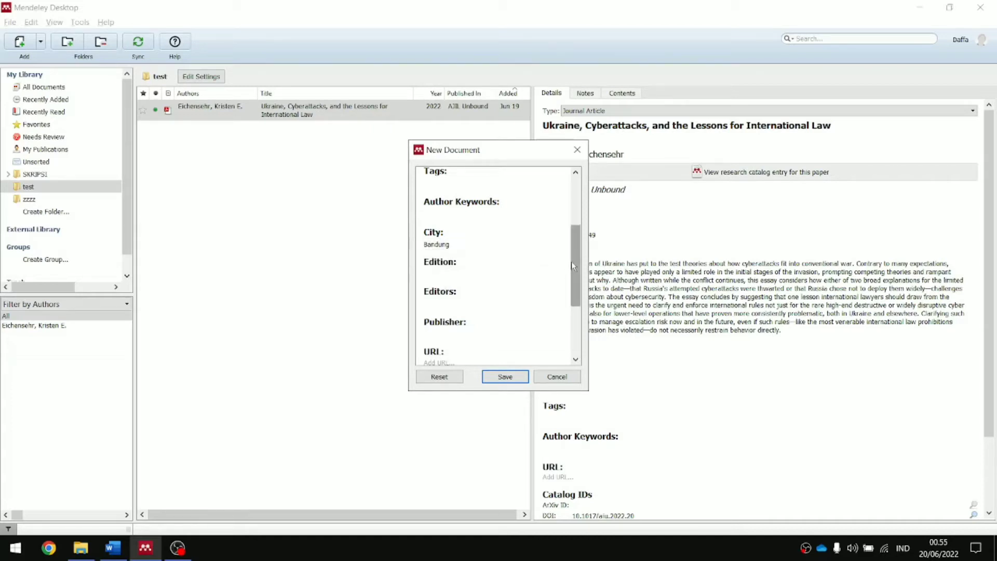
Set the book entry's publisher to Gramedia
left_click_drag(571, 261, 578, 291)
left_click(501, 270)
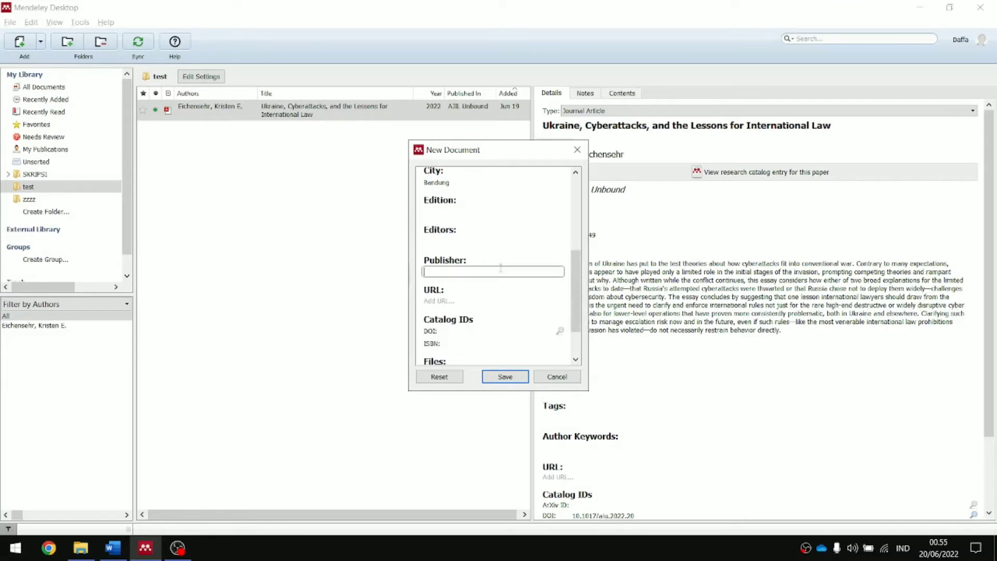
type("Gramedia")
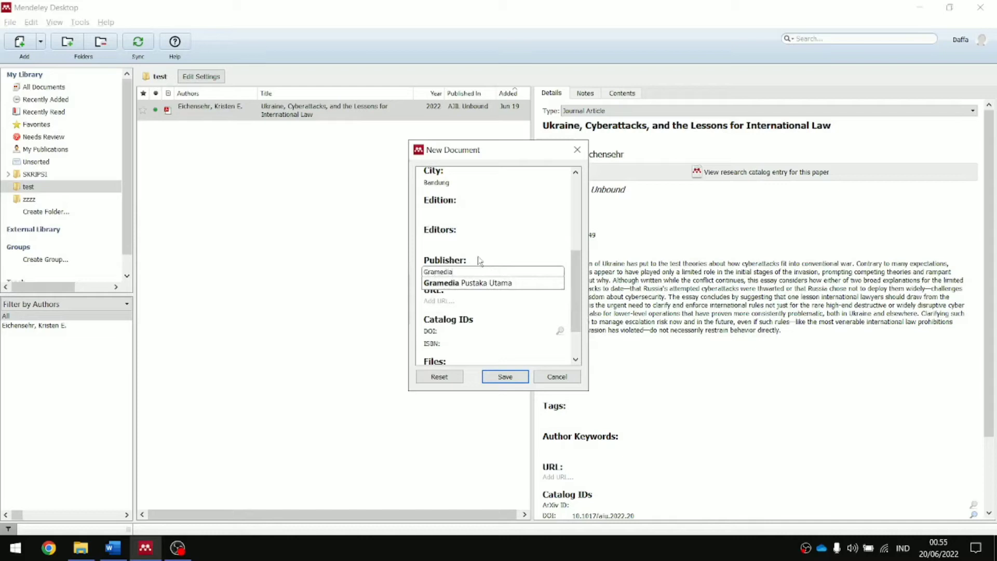
left_click(427, 253)
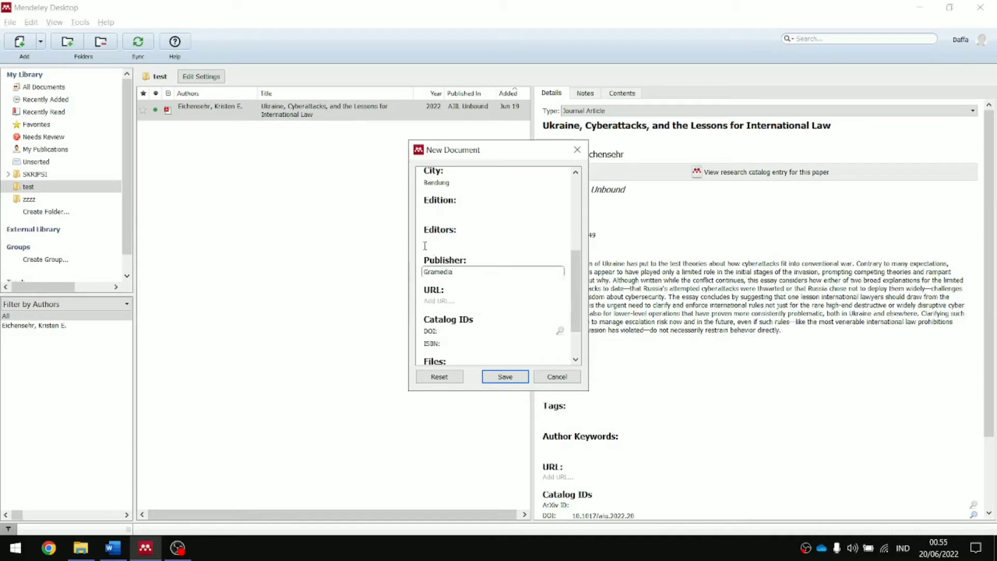
left_click(427, 254)
left_click(475, 267)
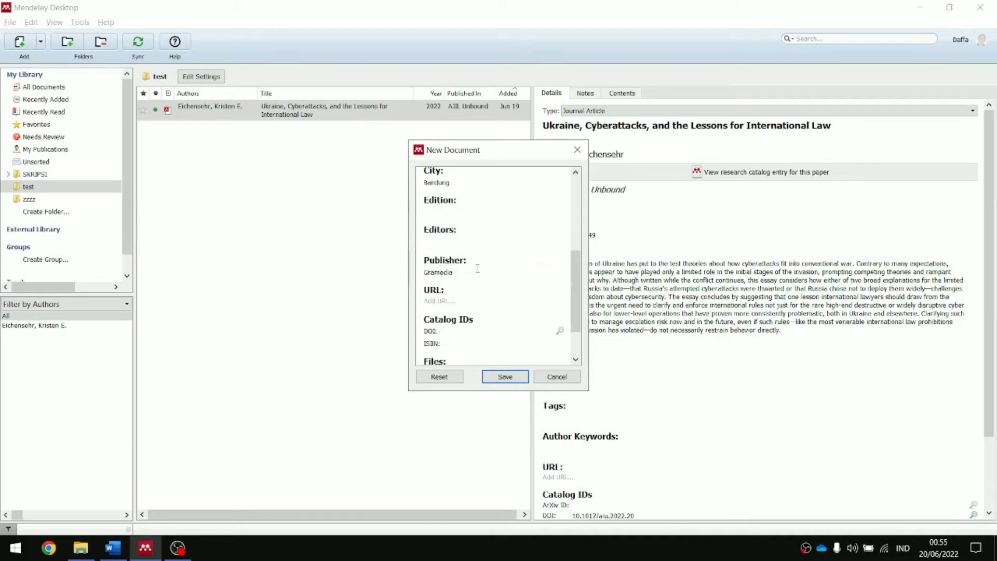
Review the completed book fields, save the entry, and select it in the document list to show its details
left_click_drag(577, 290, 577, 221)
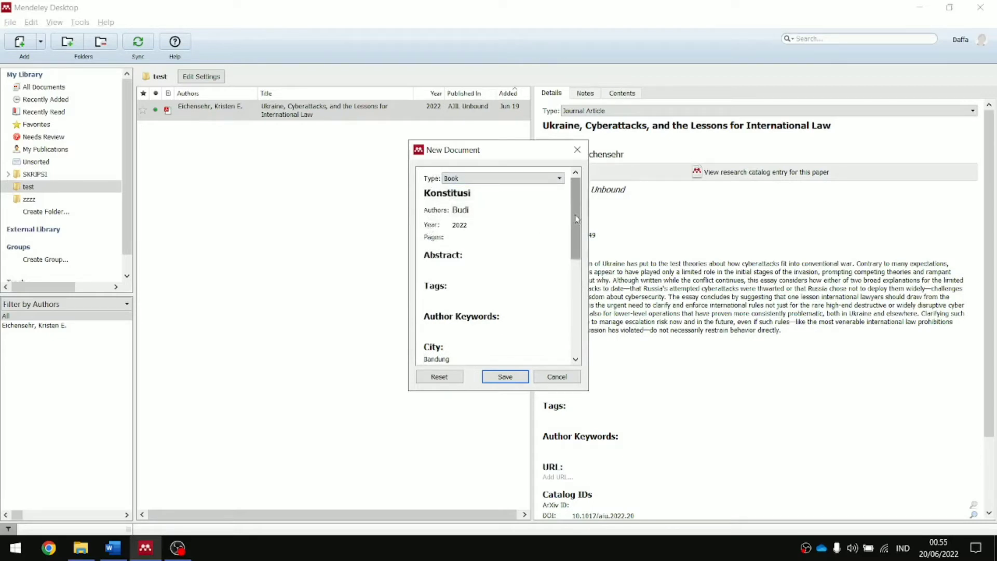
left_click_drag(575, 214, 576, 266)
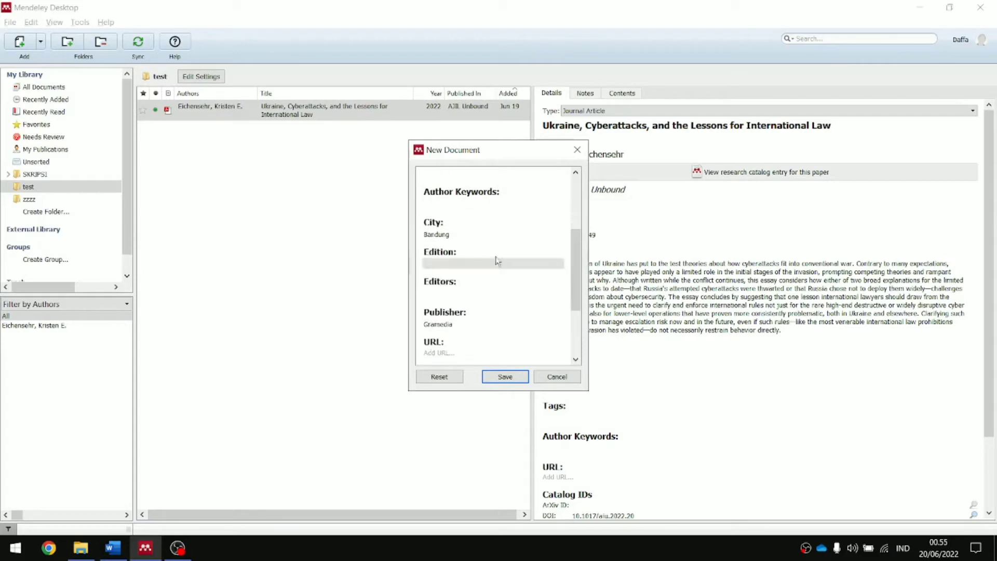
left_click(504, 376)
left_click(410, 136)
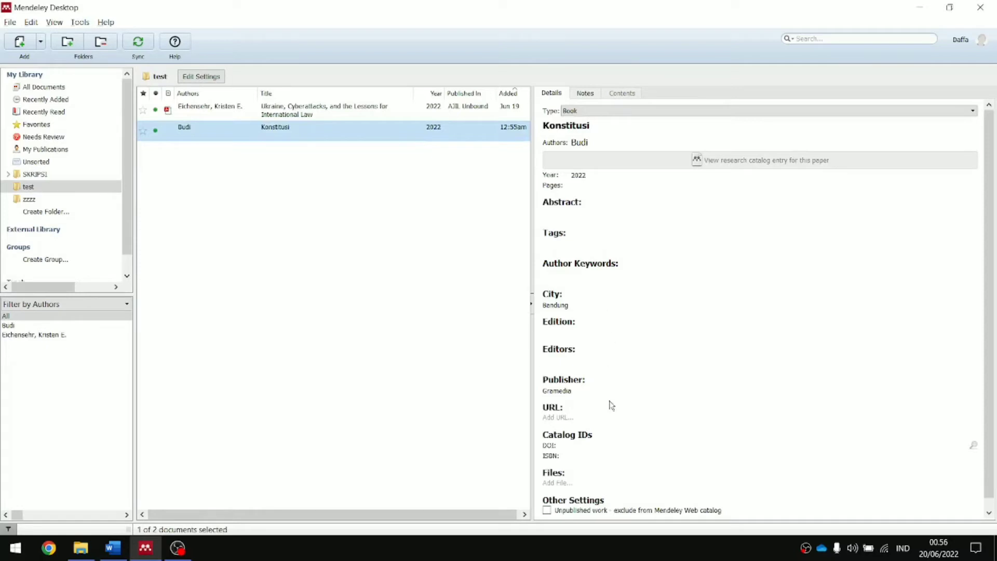
Start another manual document entry in the test folder with the type Web Page
left_click(307, 302)
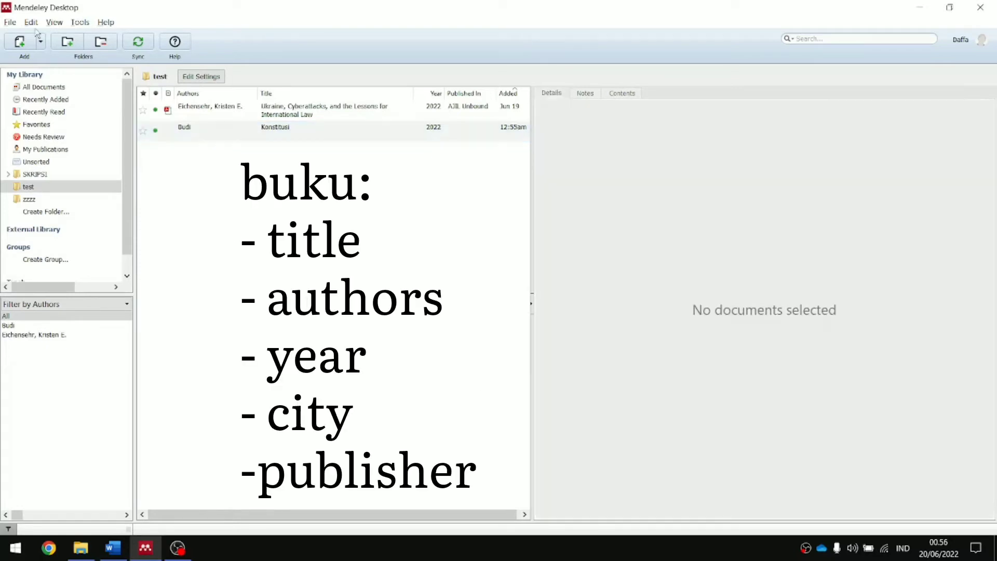
left_click(40, 41)
left_click(67, 96)
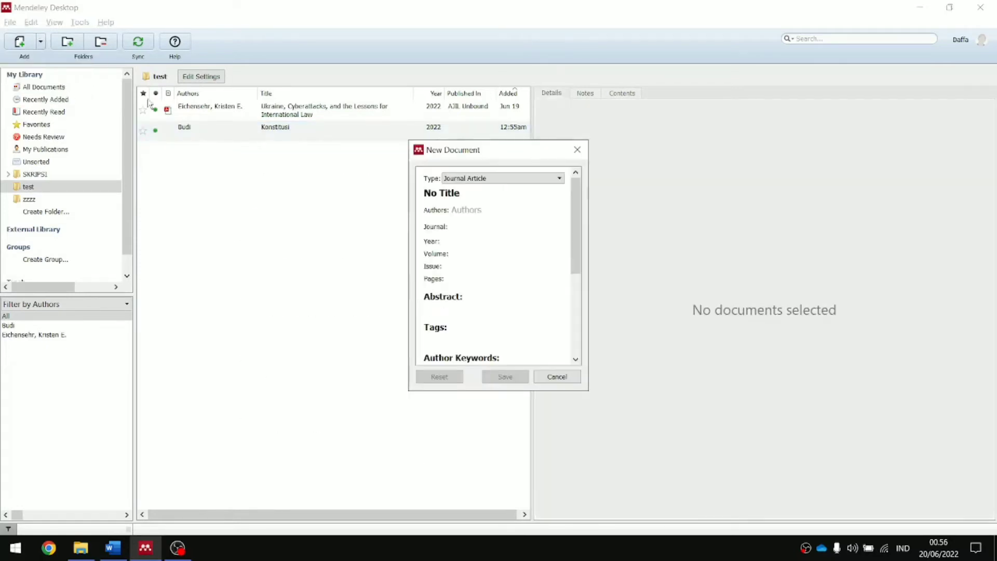
left_click(556, 178)
left_click_drag(561, 209, 557, 236)
left_click(539, 257)
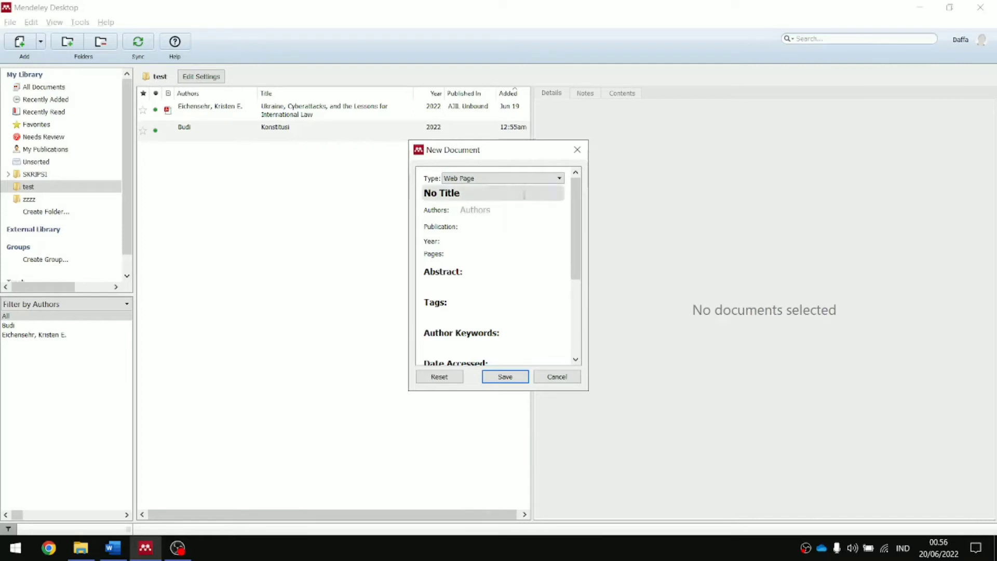
Set the web page entry's title to Api and fill in the author's name
left_click(421, 191)
key("BackSpace")
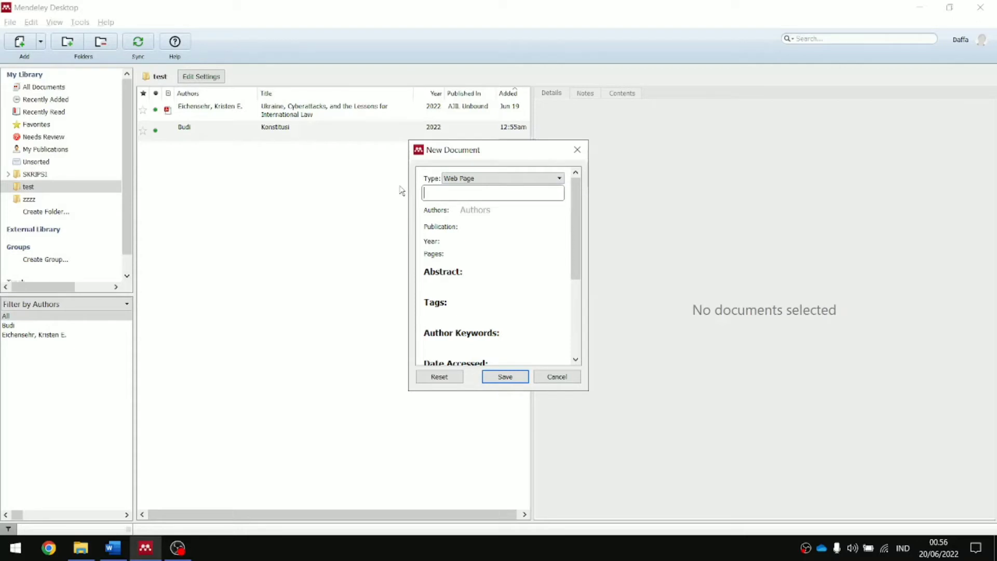
type("Api")
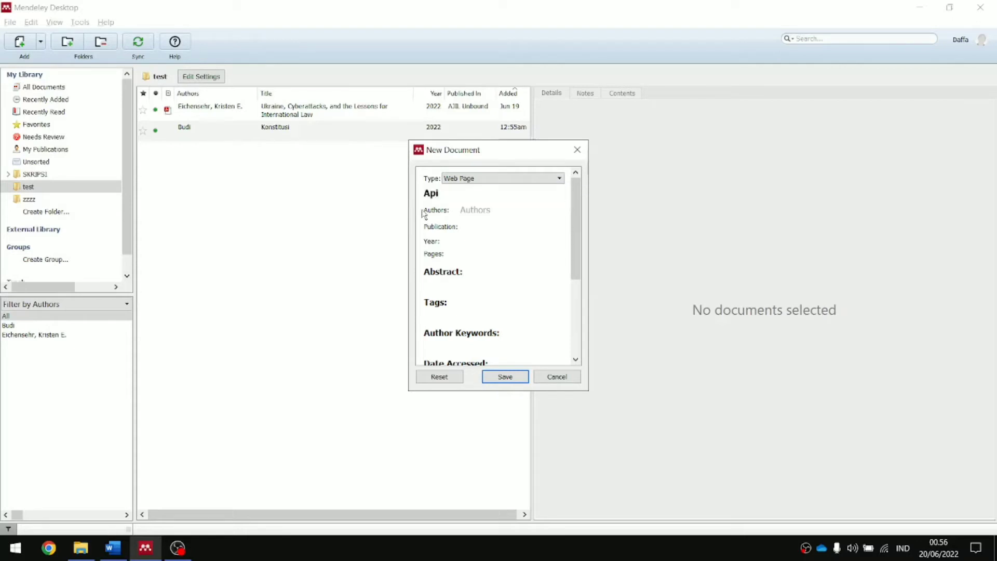
left_click(470, 212)
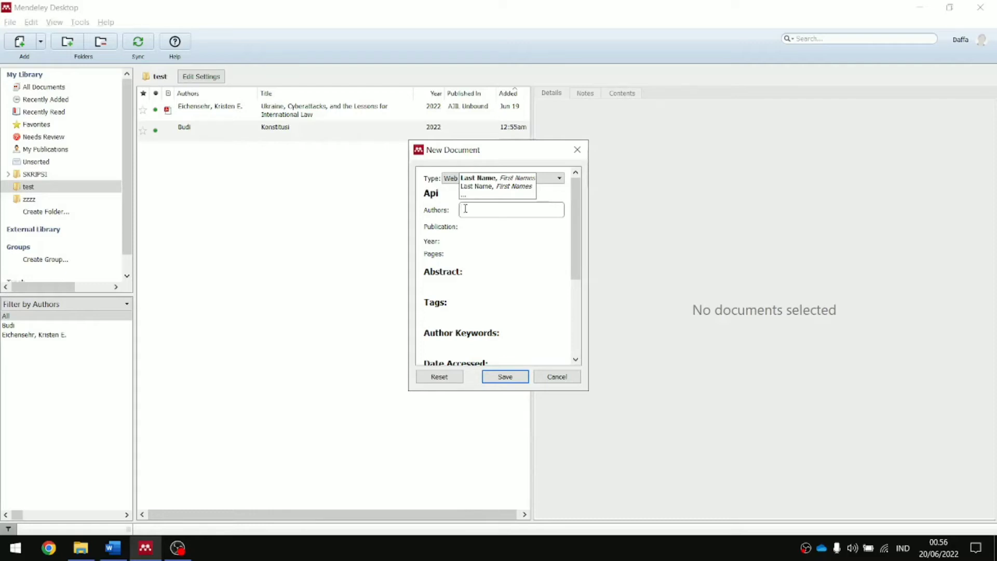
type("Ahmad")
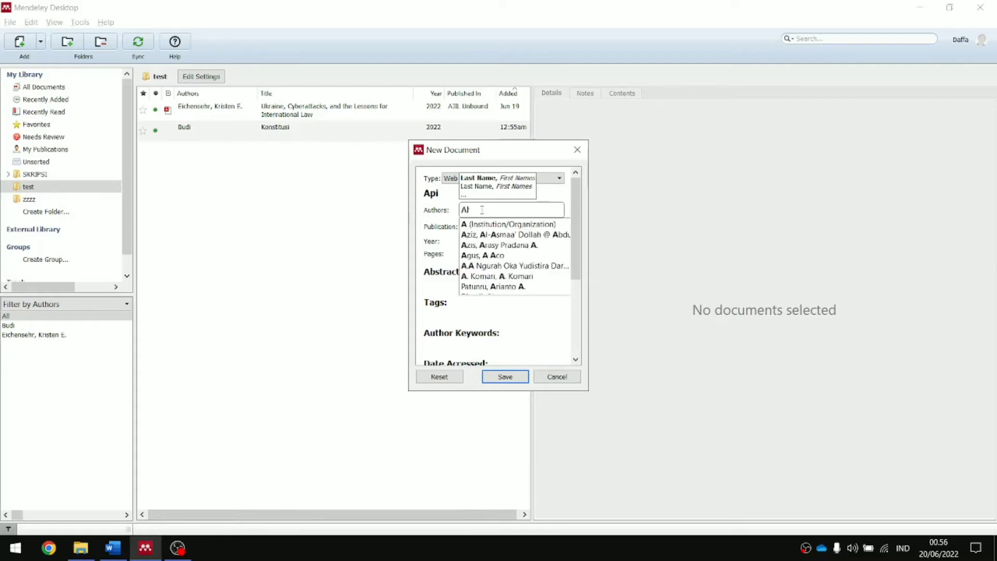
left_click(421, 227)
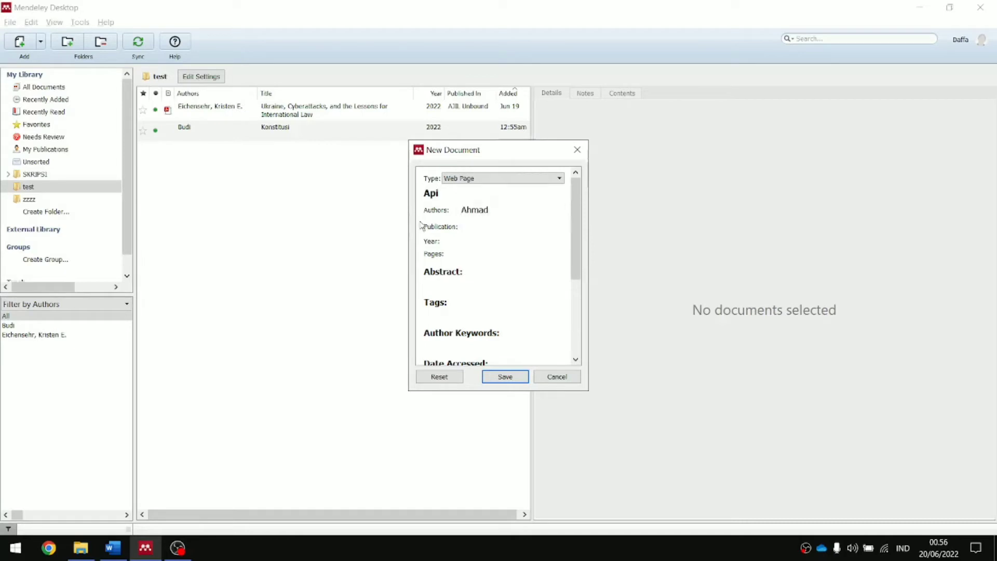
Set the web page entry's publication to Kompas.com
left_click(474, 227)
type("Kompas.com")
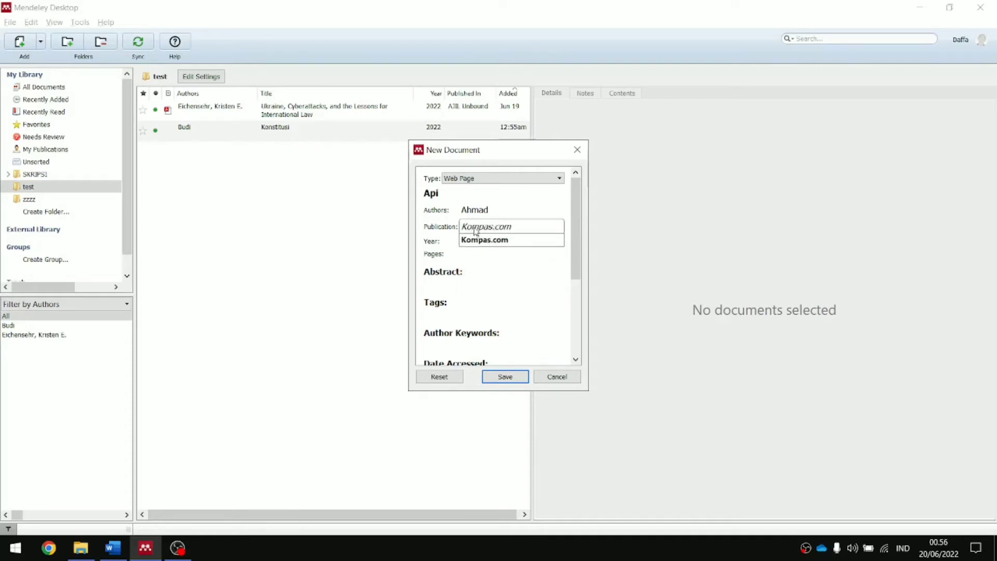
left_click(435, 242)
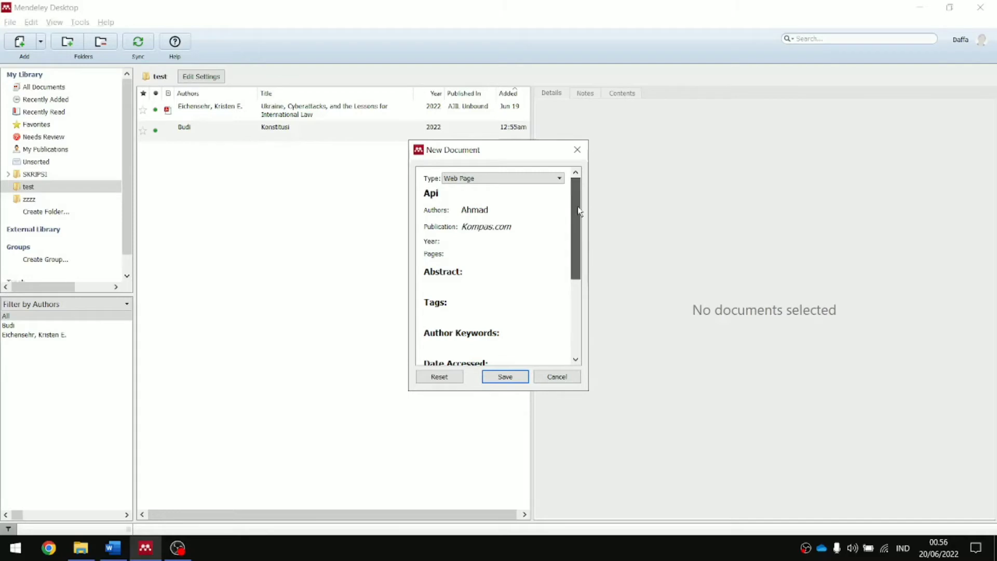
Leave the year empty and set the web page entry's access date to 20 Juni 2022
left_click_drag(580, 210, 581, 215)
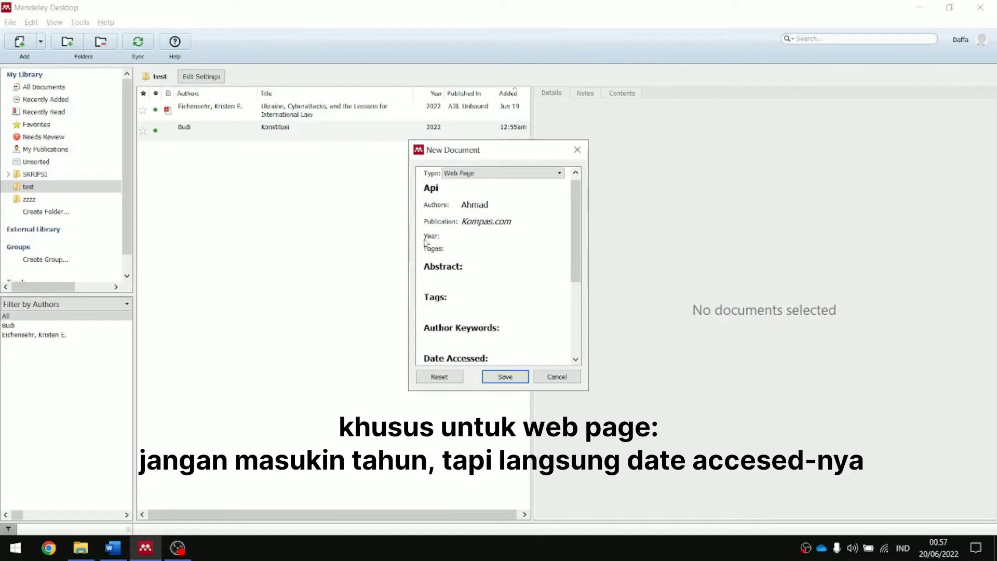
left_click_drag(580, 226, 582, 256)
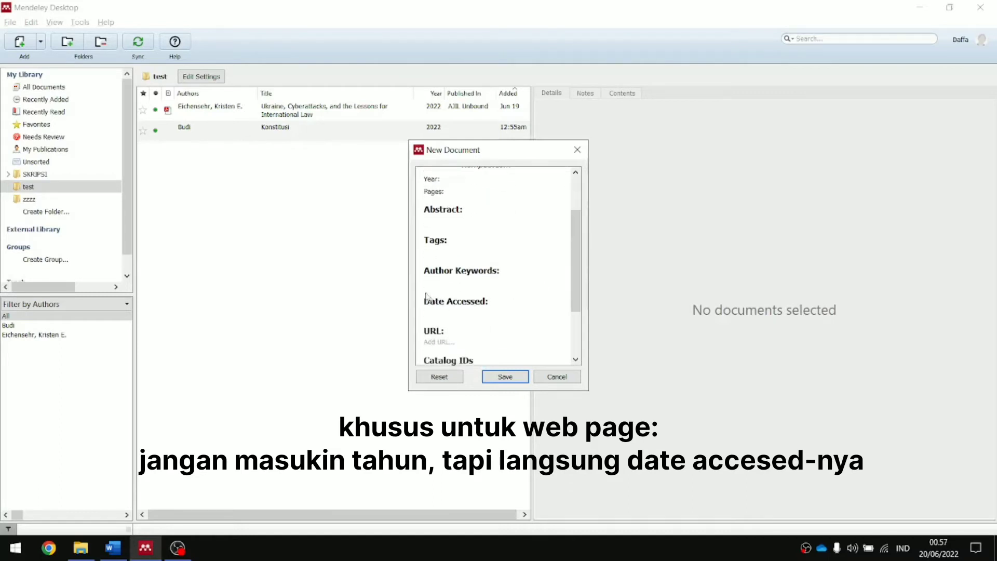
scroll(582, 267, "up", 1)
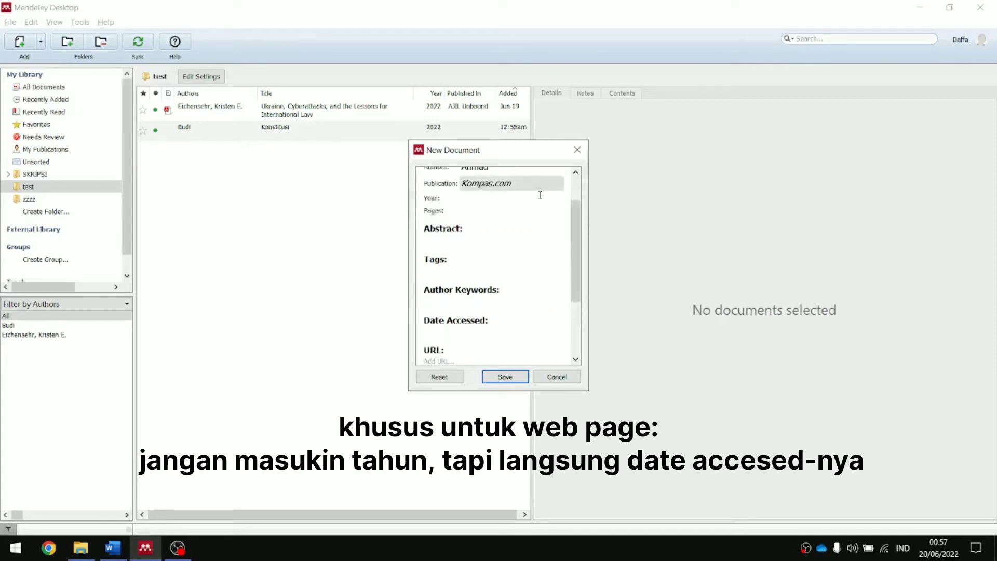
scroll(434, 213, "down", 3)
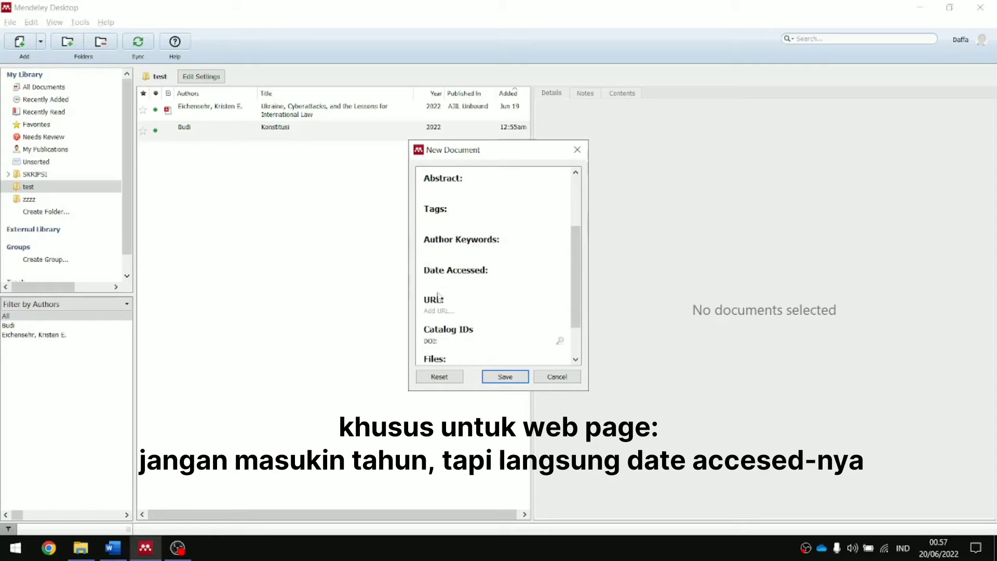
left_click_drag(576, 254, 575, 231)
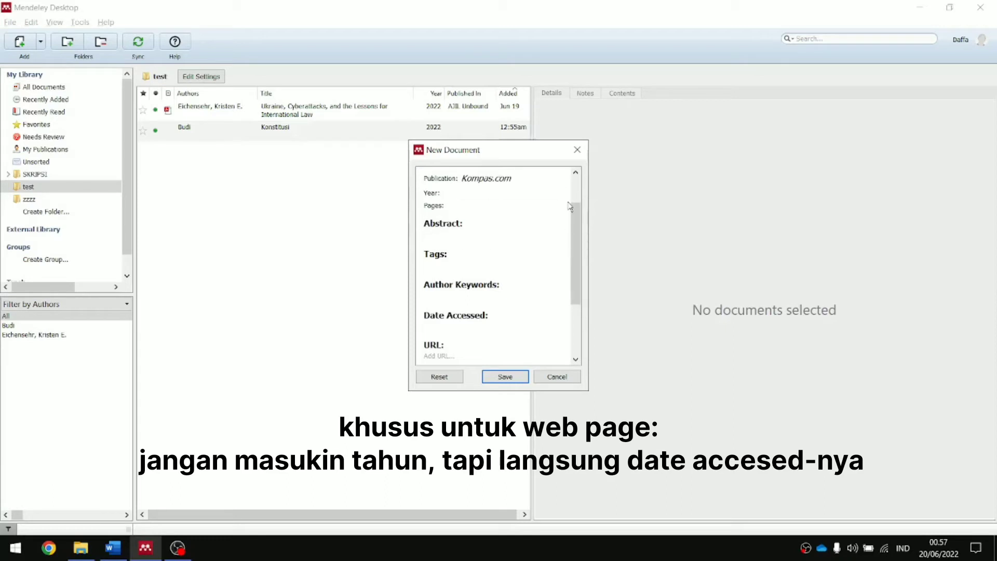
scroll(580, 207, "up", 2)
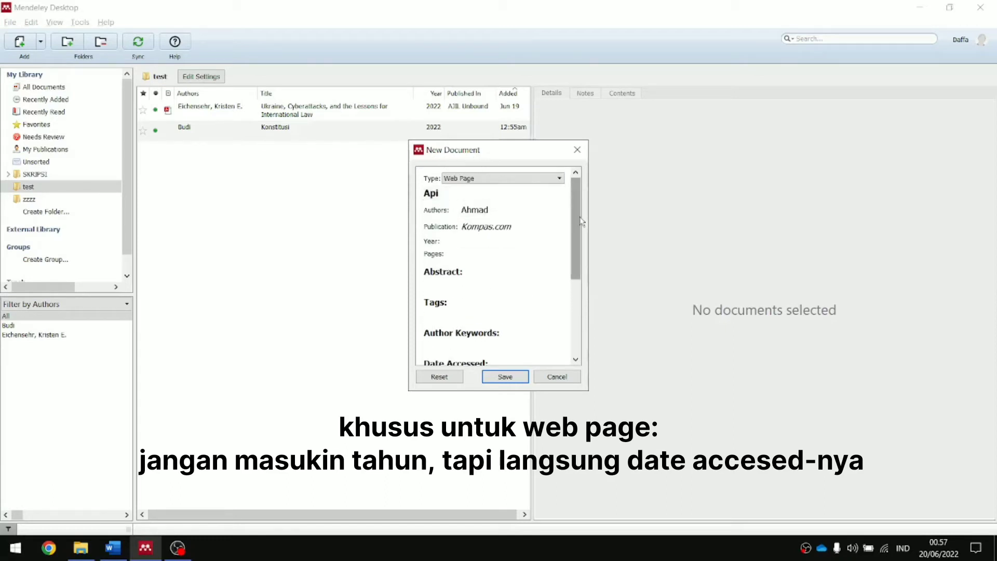
left_click_drag(579, 220, 581, 269)
left_click(515, 287)
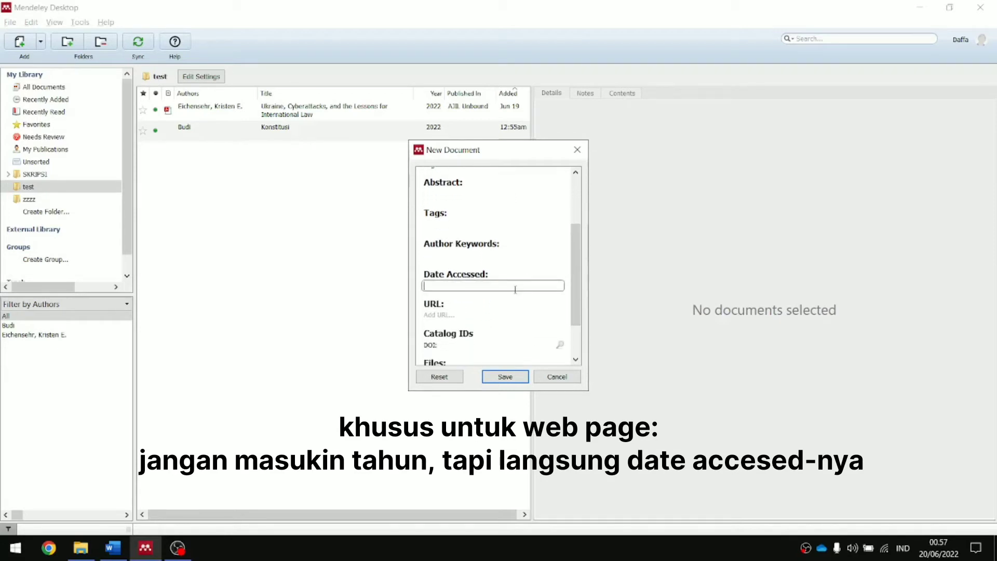
type("20 J")
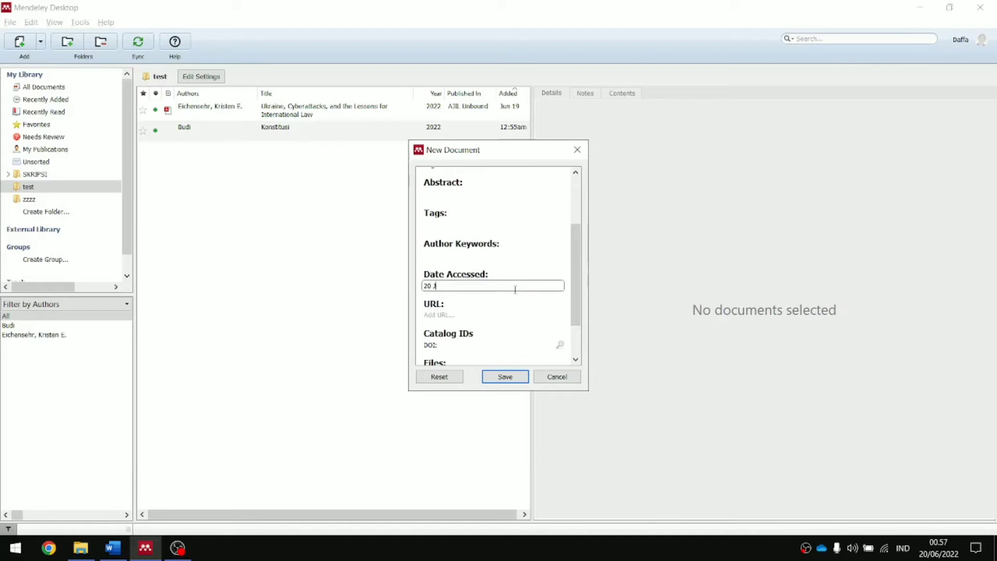
type("uni 2022")
left_click(421, 259)
scroll(576, 263, "down", 3)
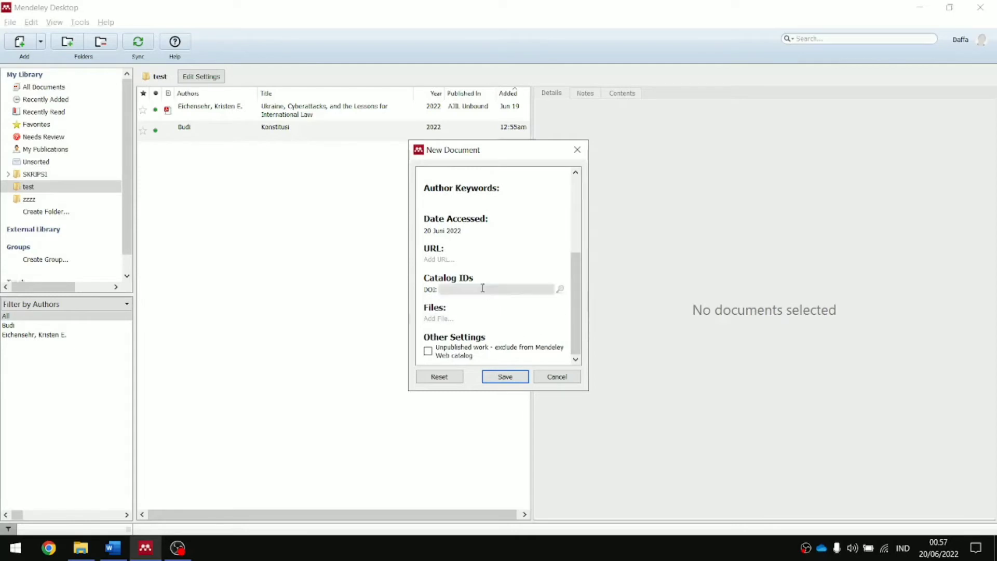
left_click(466, 260)
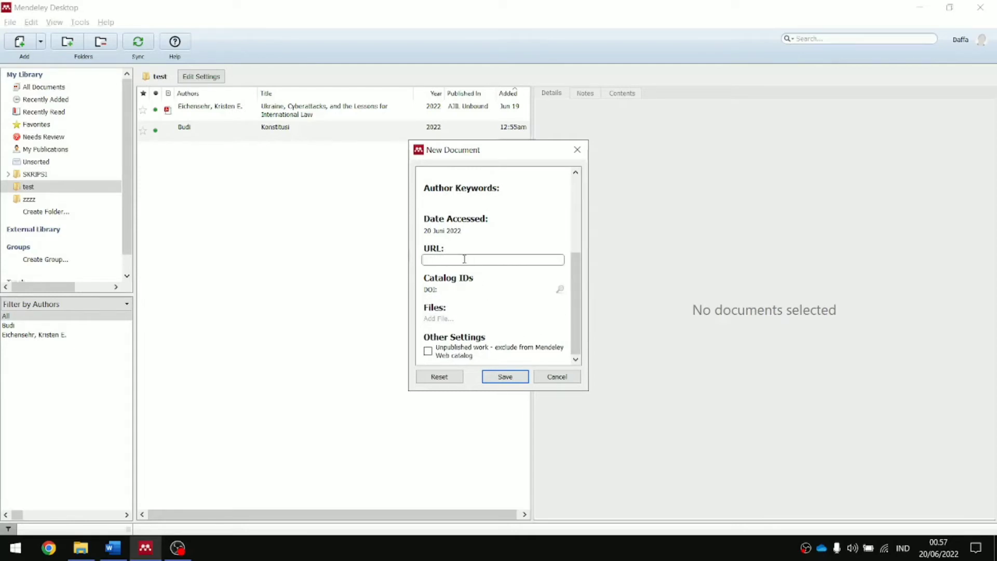
type("www.kompas.com")
left_click(499, 377)
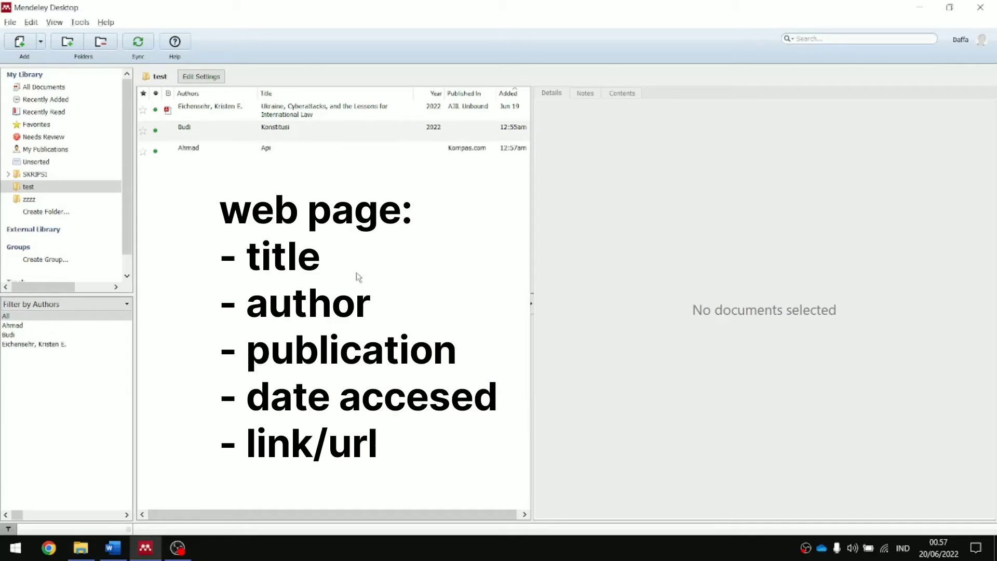
left_click(453, 159)
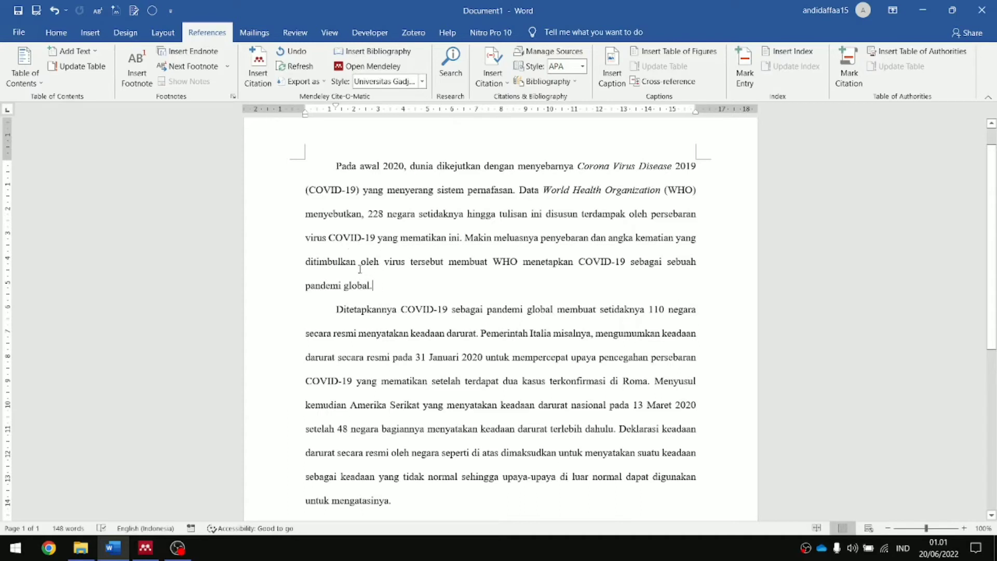
In the Word document, insert a Mendeley citation of the book Konstitusi at the end of the first paragraph and check its footnote
left_click(264, 61)
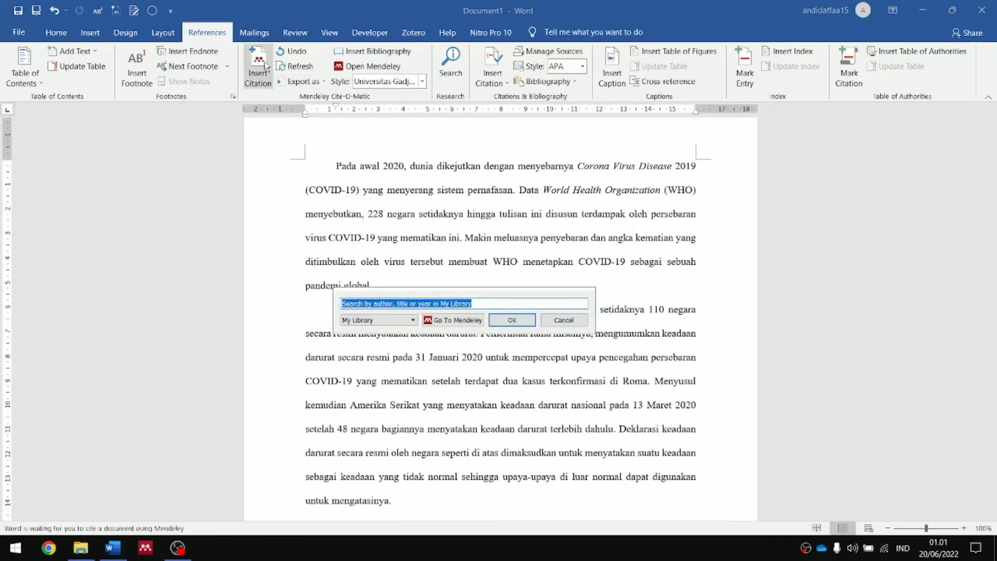
left_click_drag(520, 294, 536, 119)
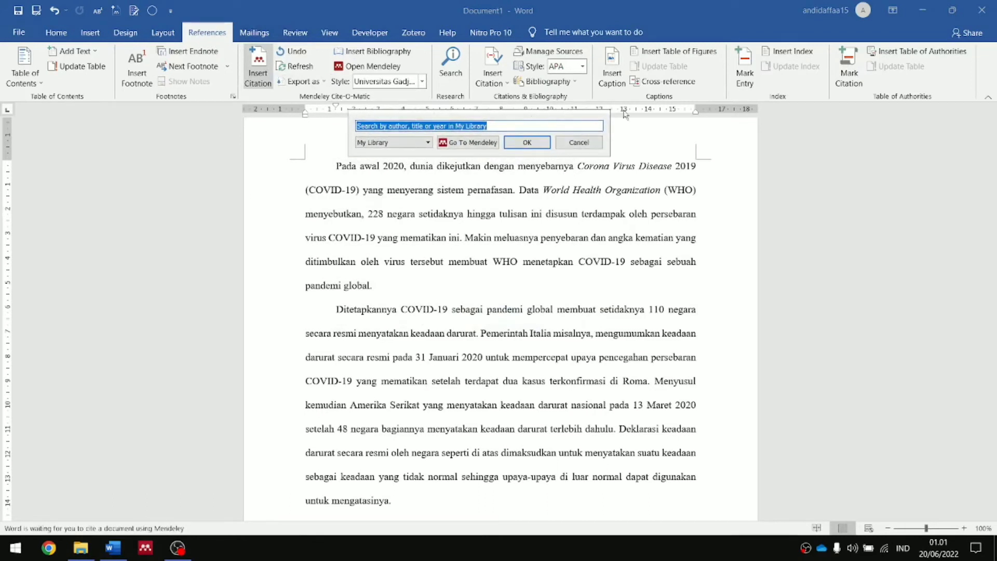
left_click_drag(485, 117, 486, 140)
left_click(502, 147)
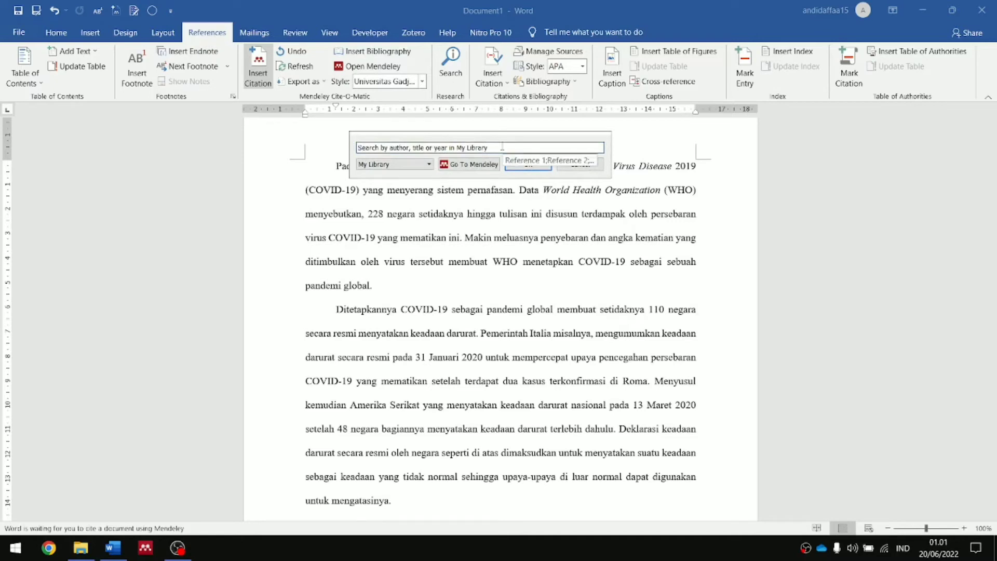
left_click_drag(502, 147, 359, 142)
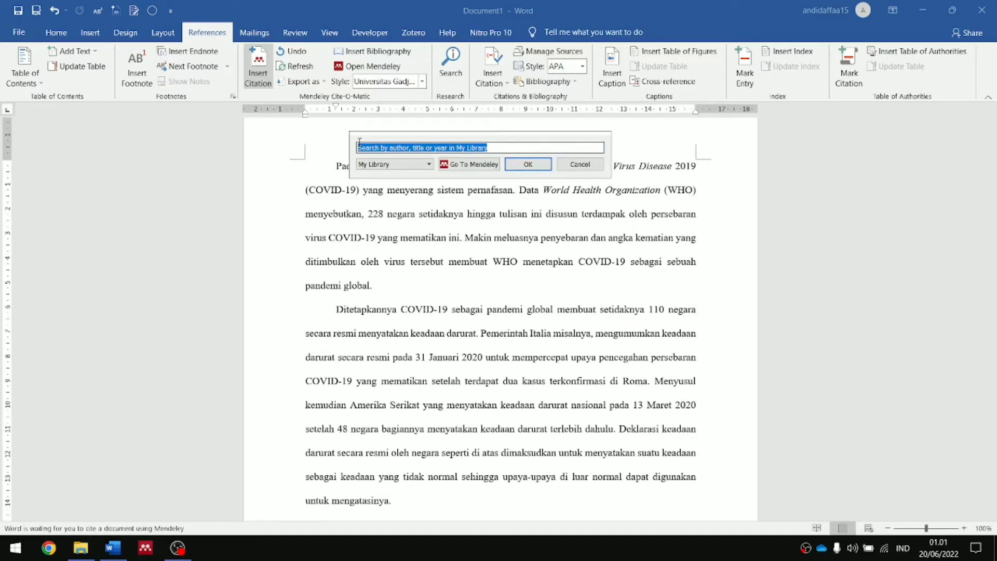
type("budi")
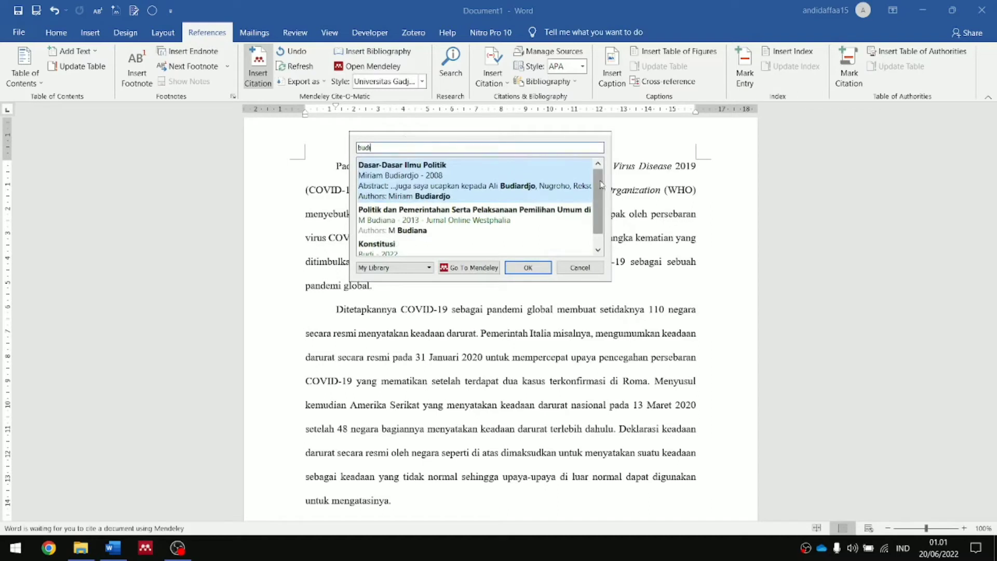
scroll(601, 185, "down", 1)
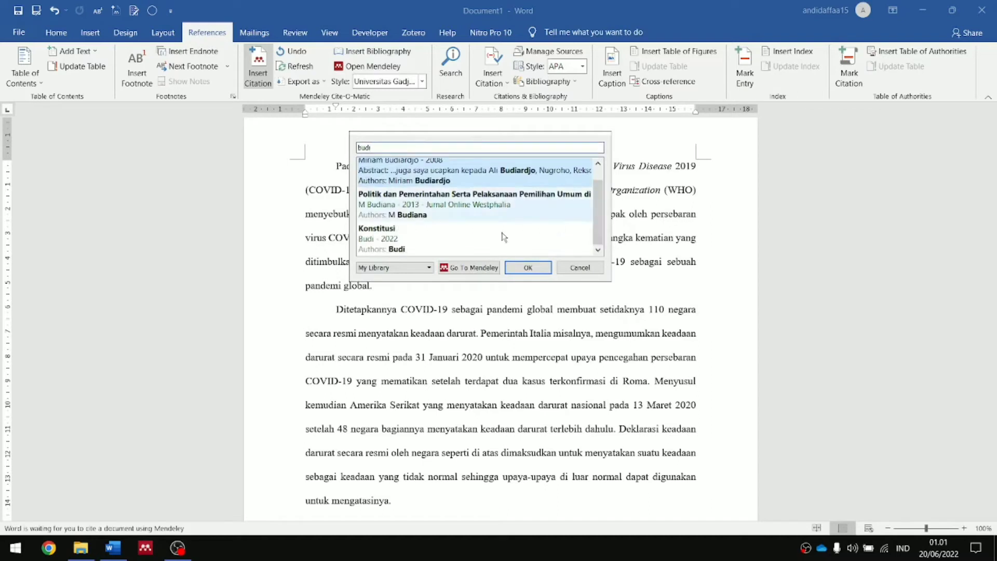
left_click(450, 244)
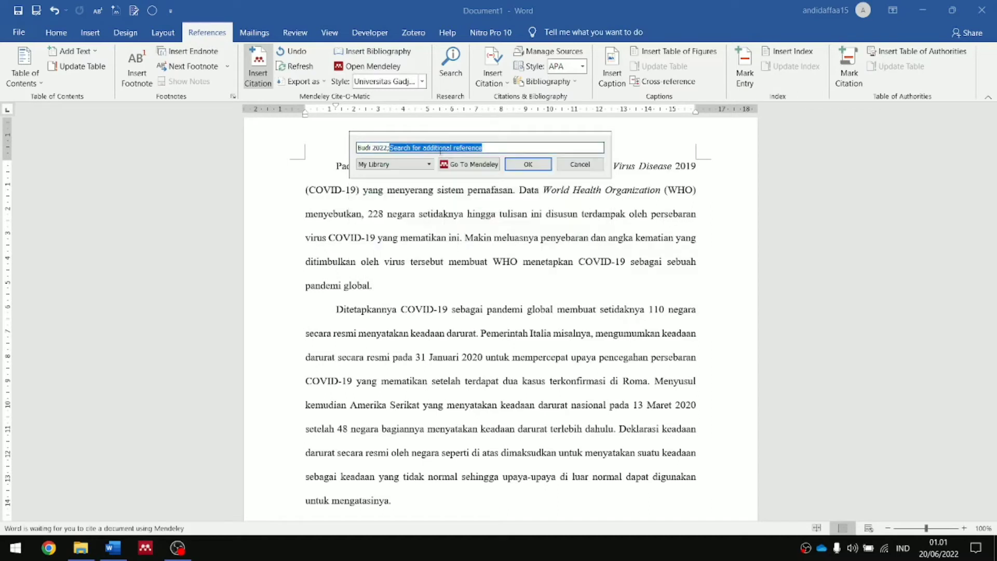
left_click(494, 147)
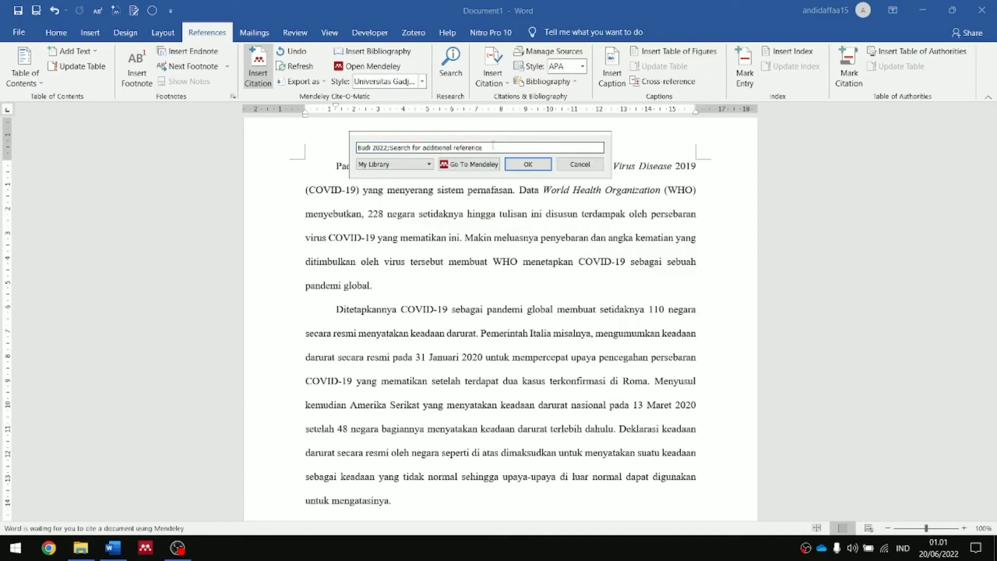
left_click(528, 165)
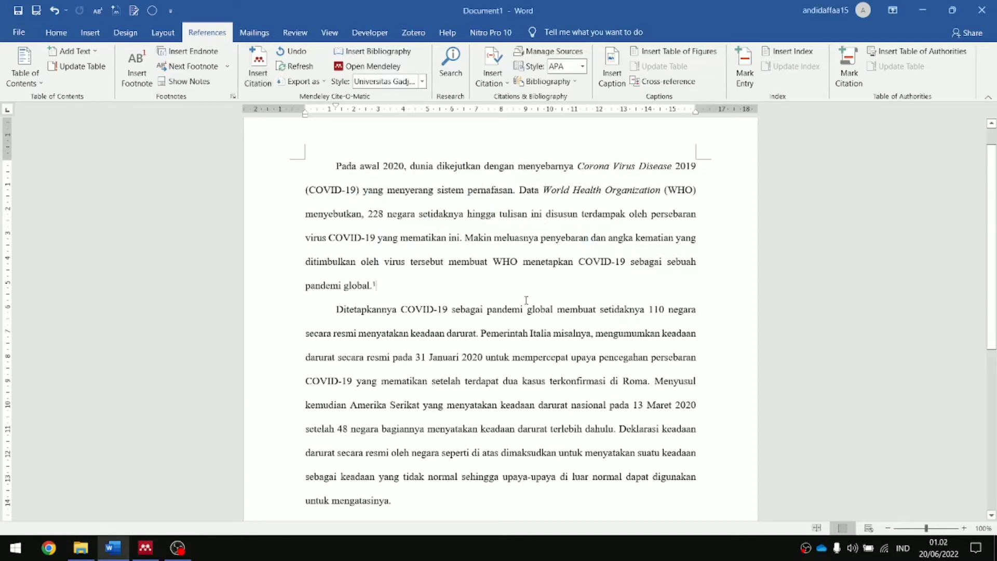
scroll(526, 300, "down", 6)
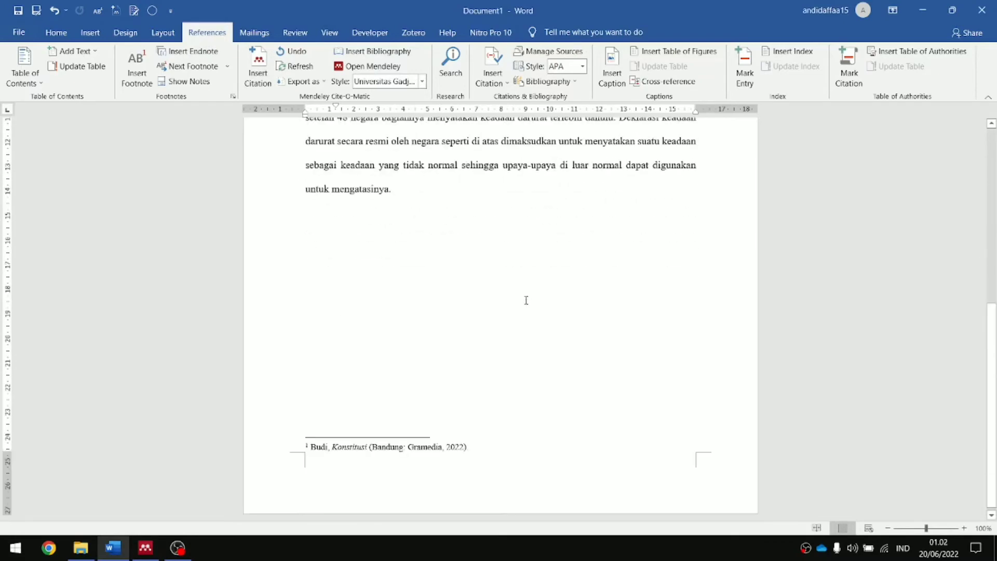
scroll(526, 300, "up", 5)
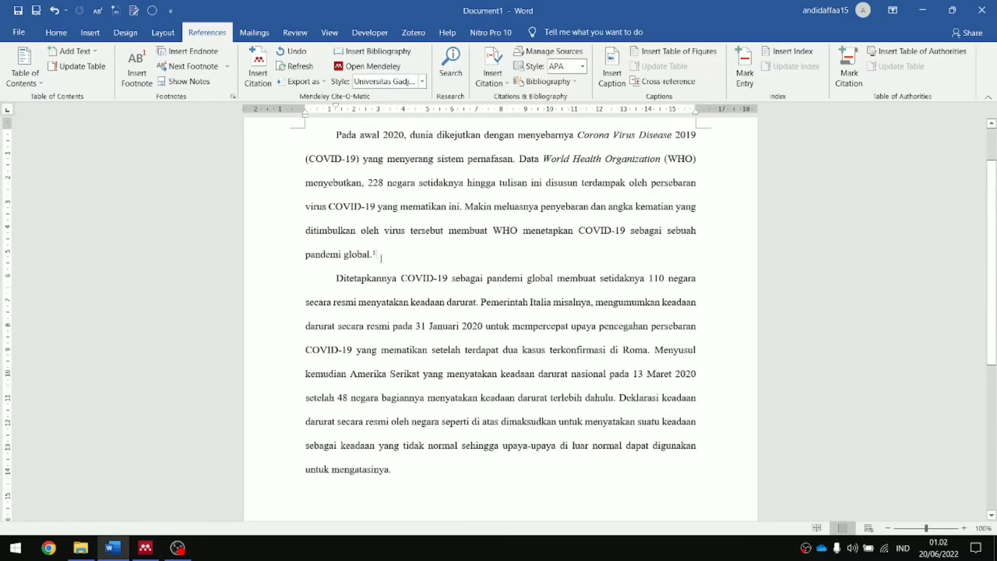
scroll(382, 253, "down", 5)
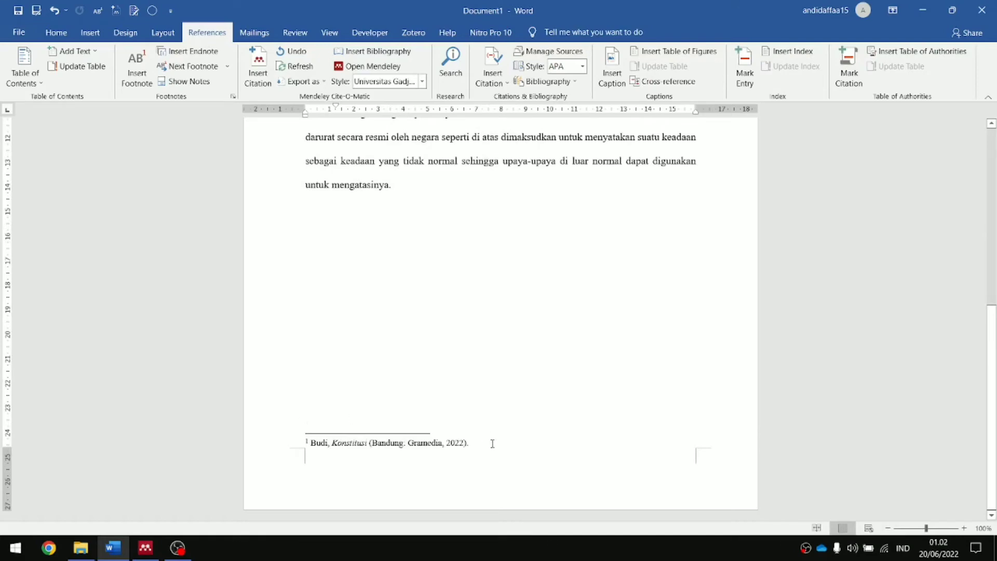
scroll(493, 443, "up", 5)
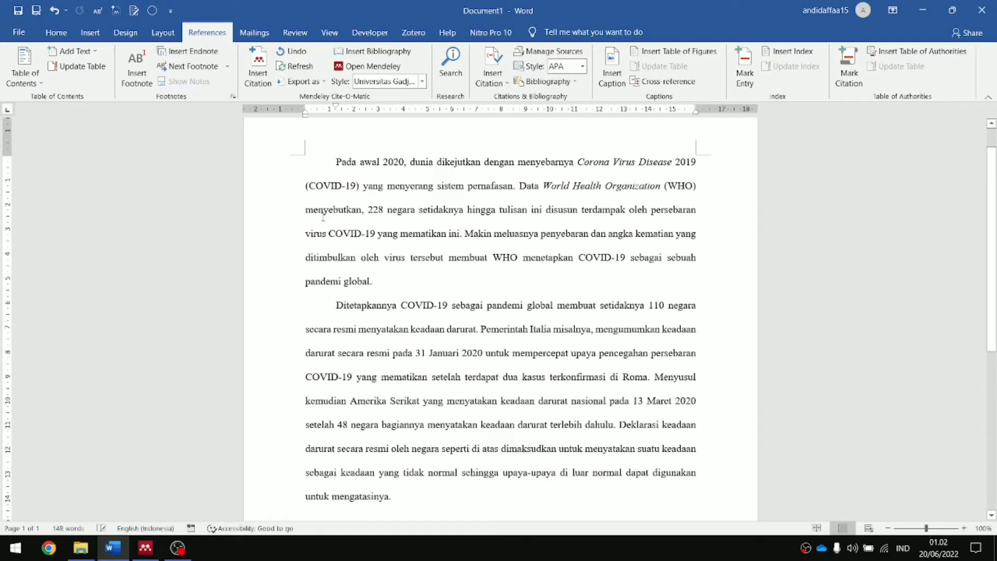
Insert a Mendeley citation of the book Konstitusi at the end of the first paragraph with page 1 and check its footnote
left_click(258, 67)
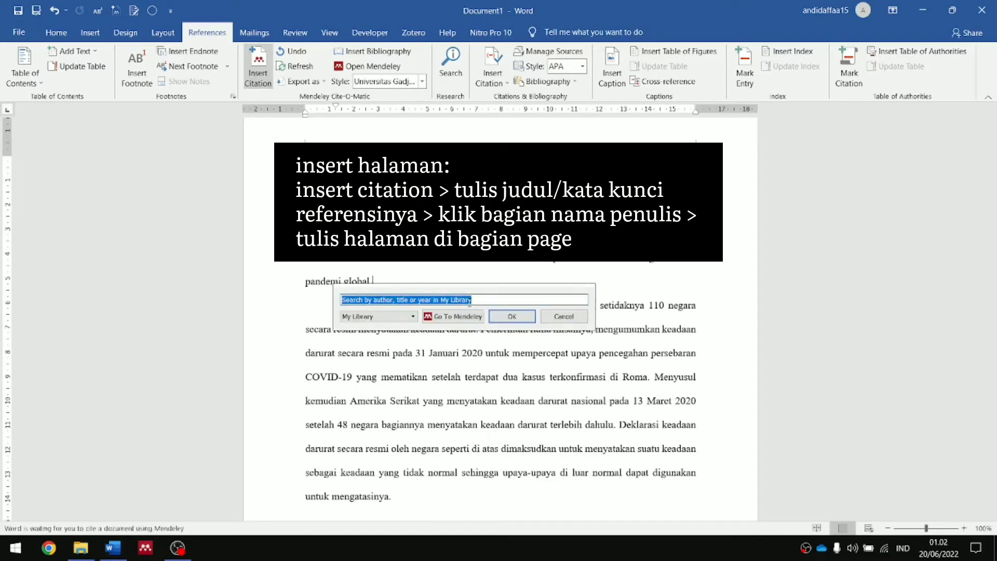
type("budi")
scroll(428, 390, "down", 1)
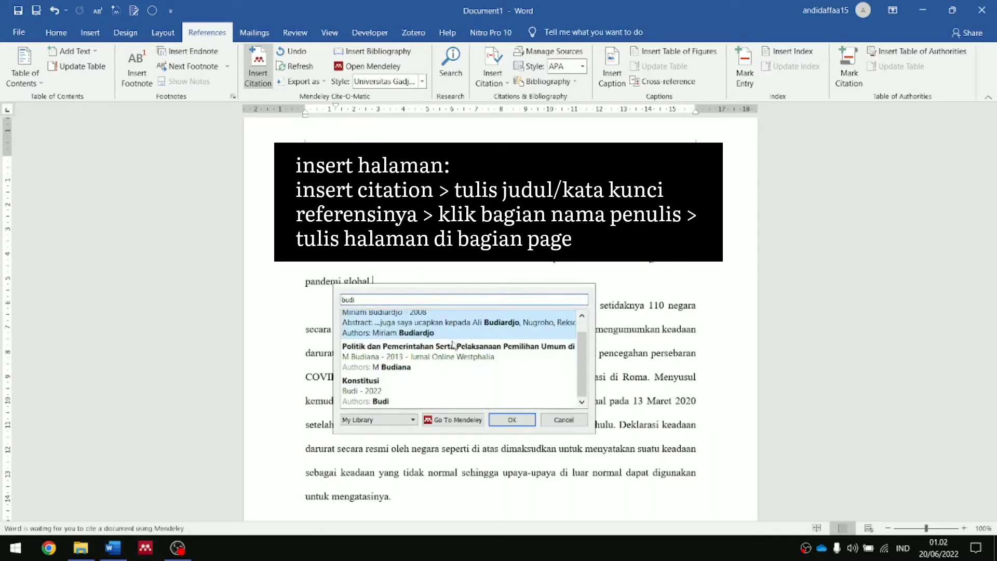
left_click(428, 390)
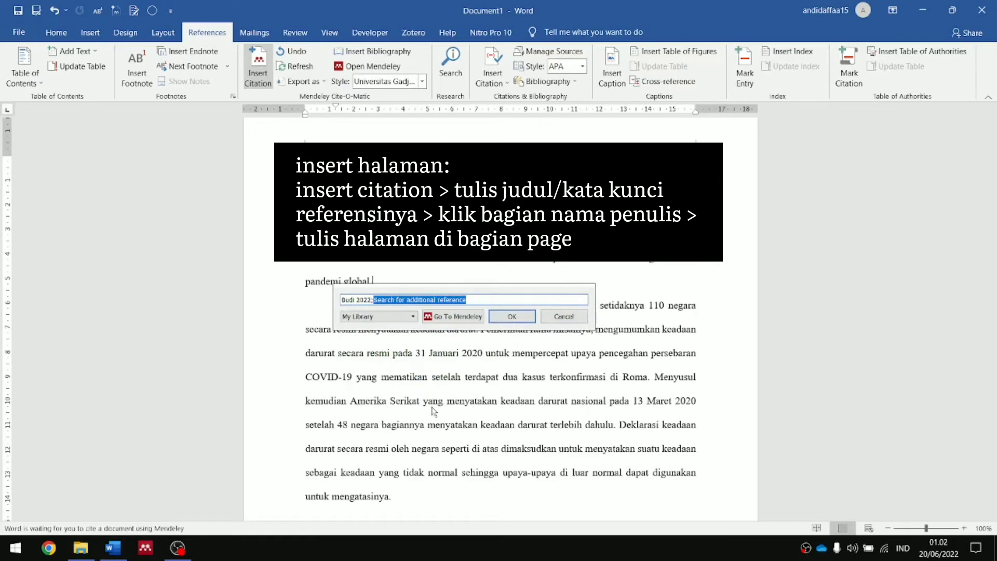
left_click(363, 300)
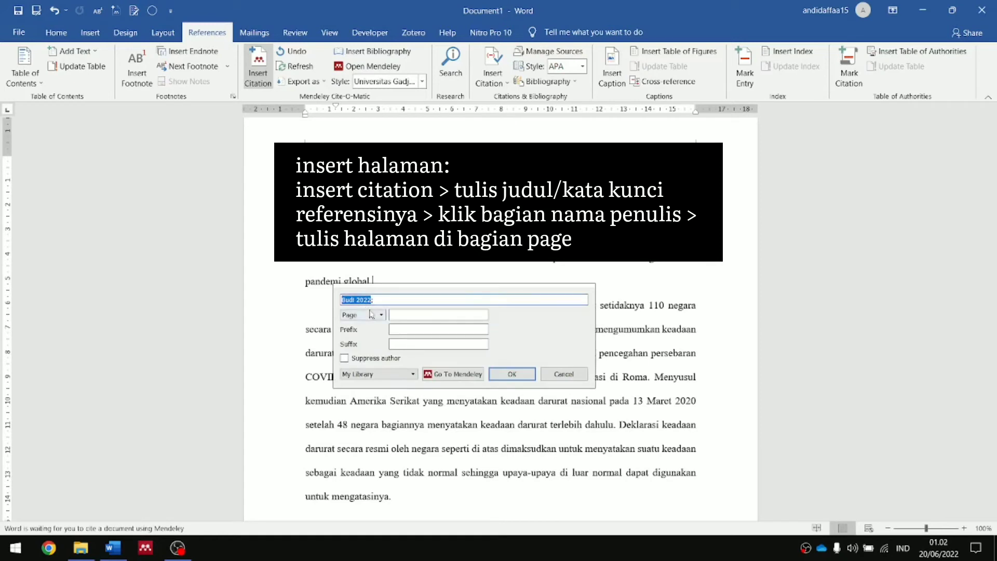
left_click(481, 315)
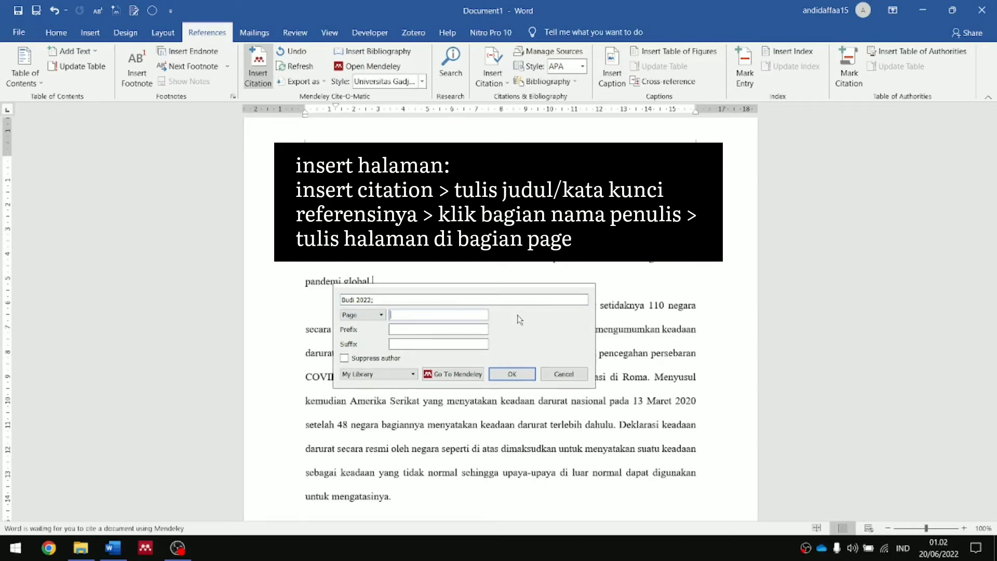
type("5")
left_click(517, 375)
scroll(521, 417, "down", 5)
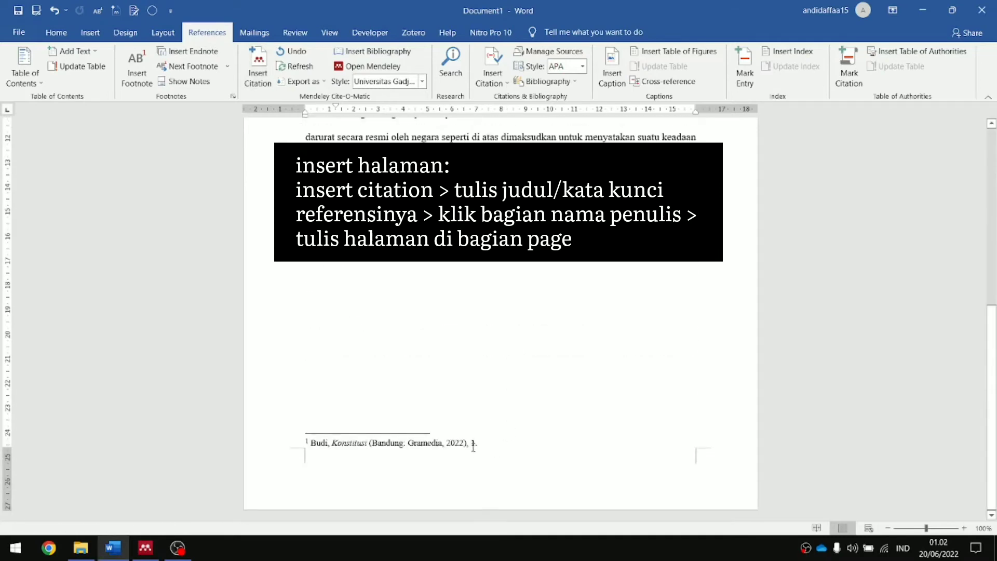
Edit the citation after "pandemi global." so its page range is 1-5 and check the footnote
scroll(502, 368, "up", 3)
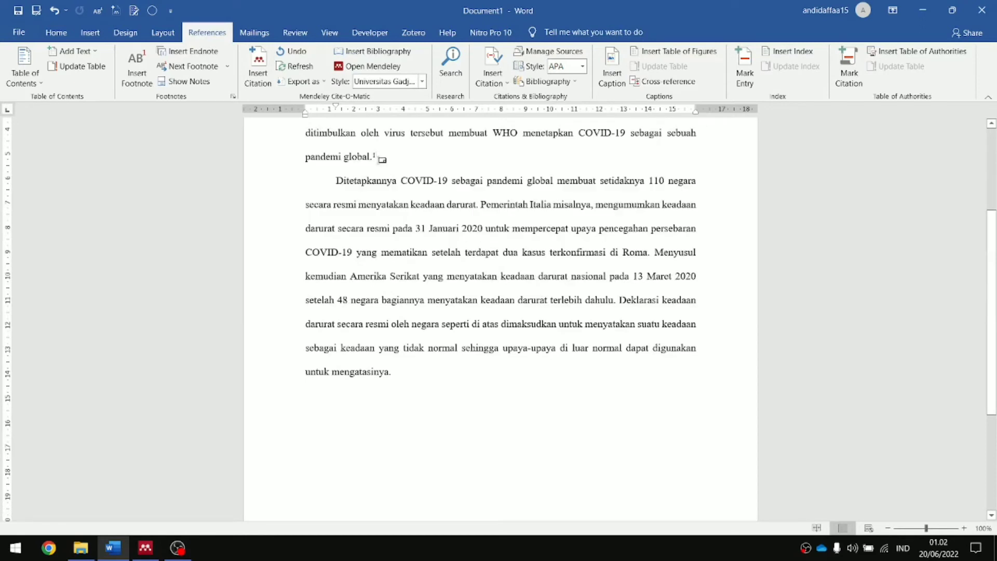
left_click(374, 157)
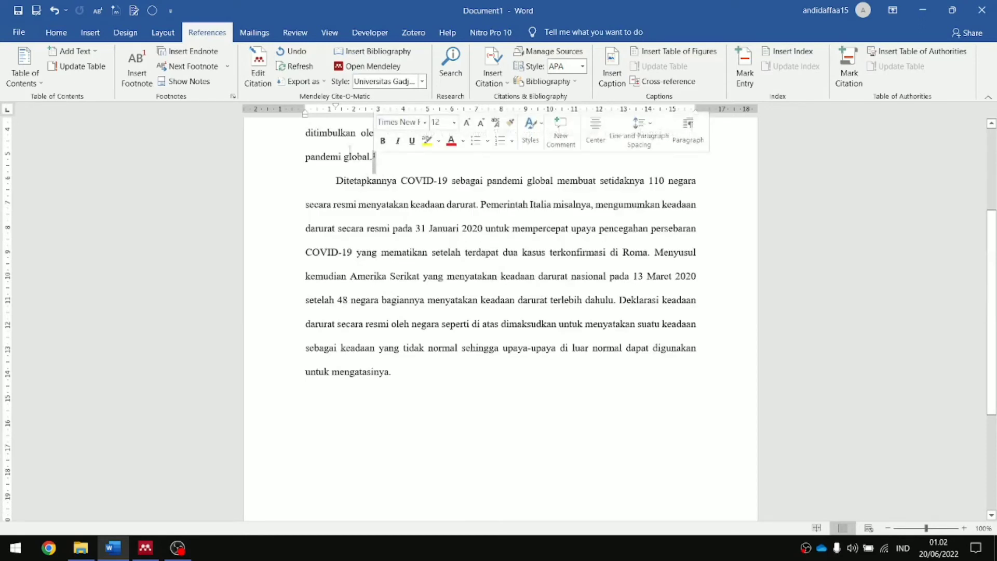
left_click(255, 69)
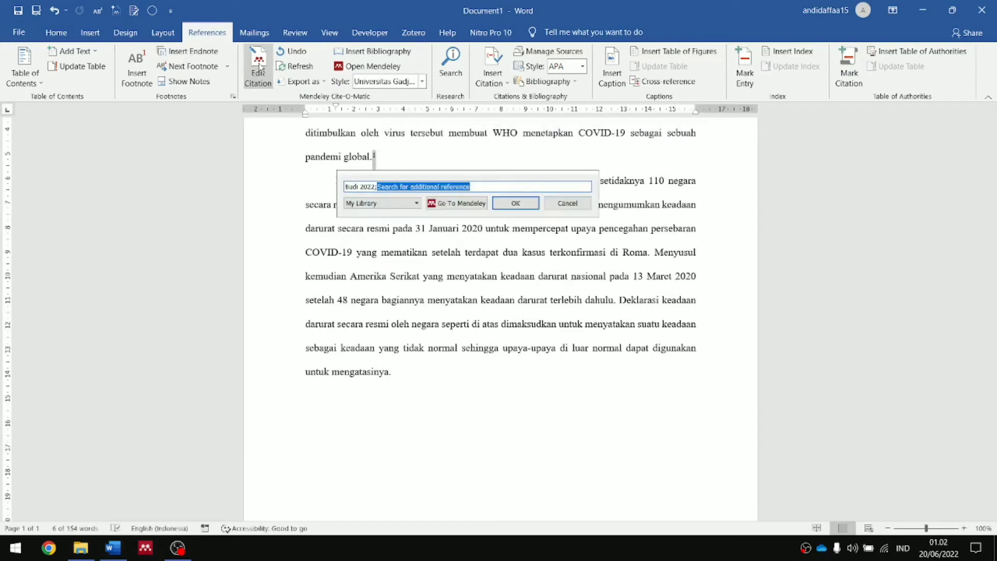
left_click(360, 187)
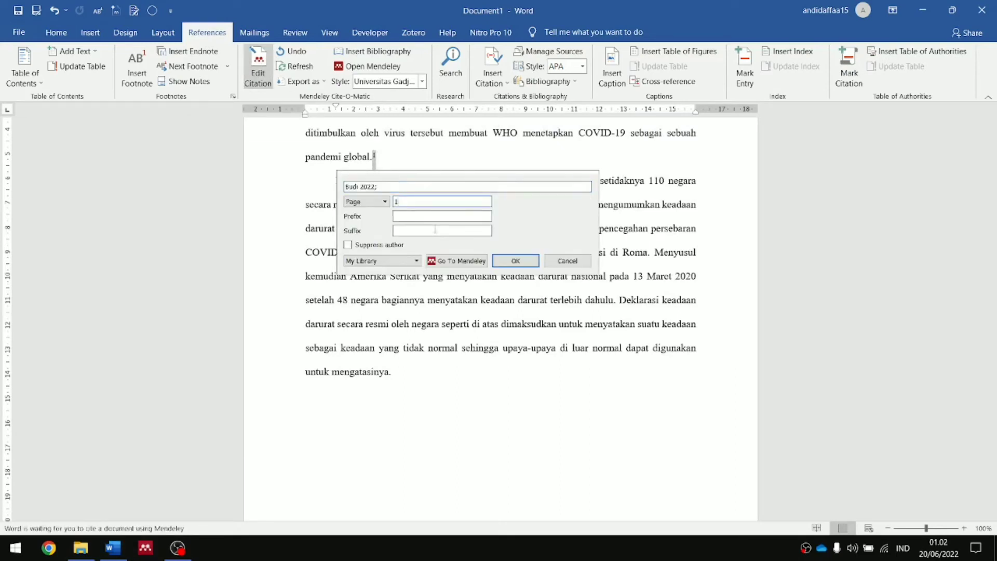
left_click(519, 261)
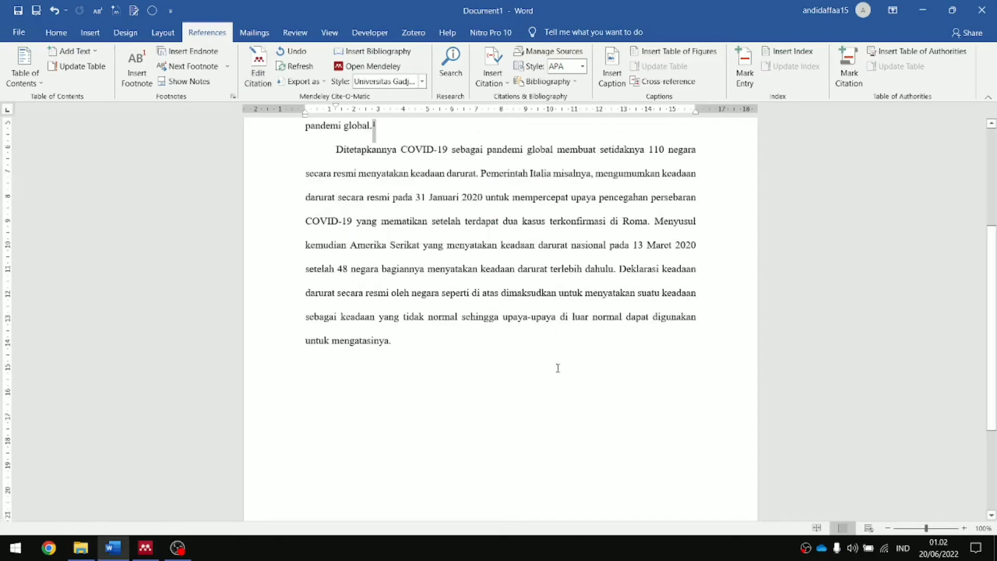
scroll(557, 368, "down", 4)
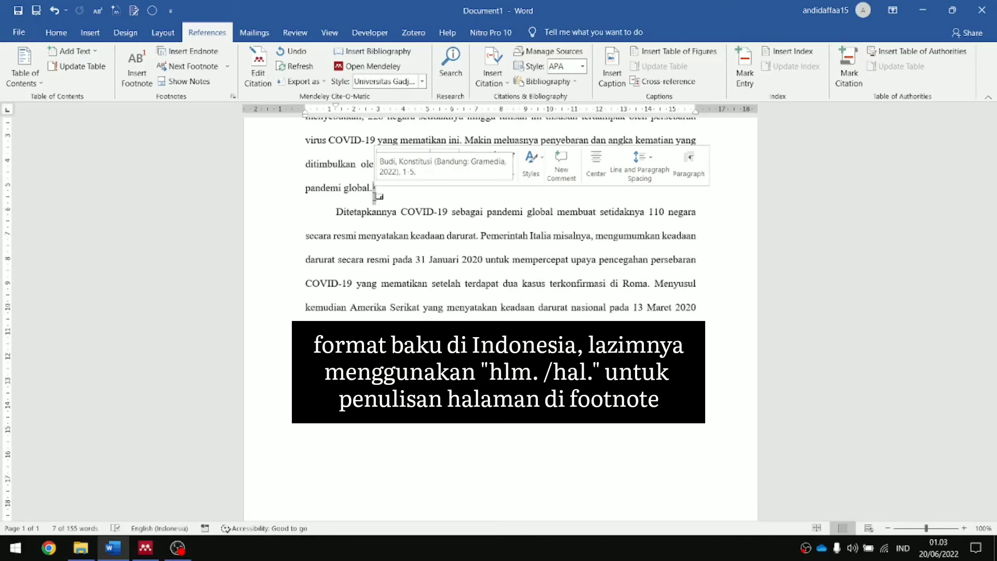
Edit the same citation so its page entry carries the Indonesian abbreviation "hlm." in front of 1-5
left_click(258, 73)
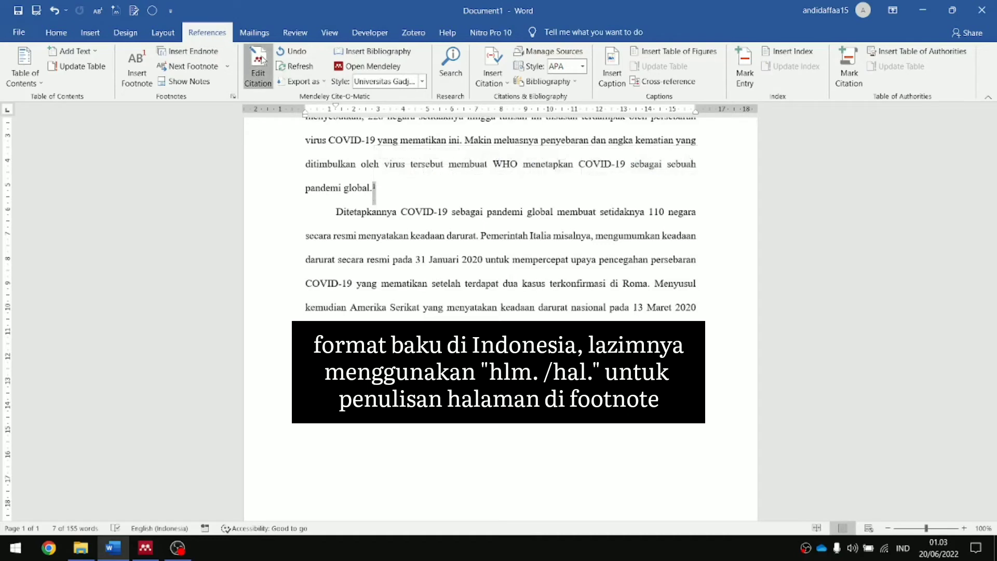
left_click(363, 217)
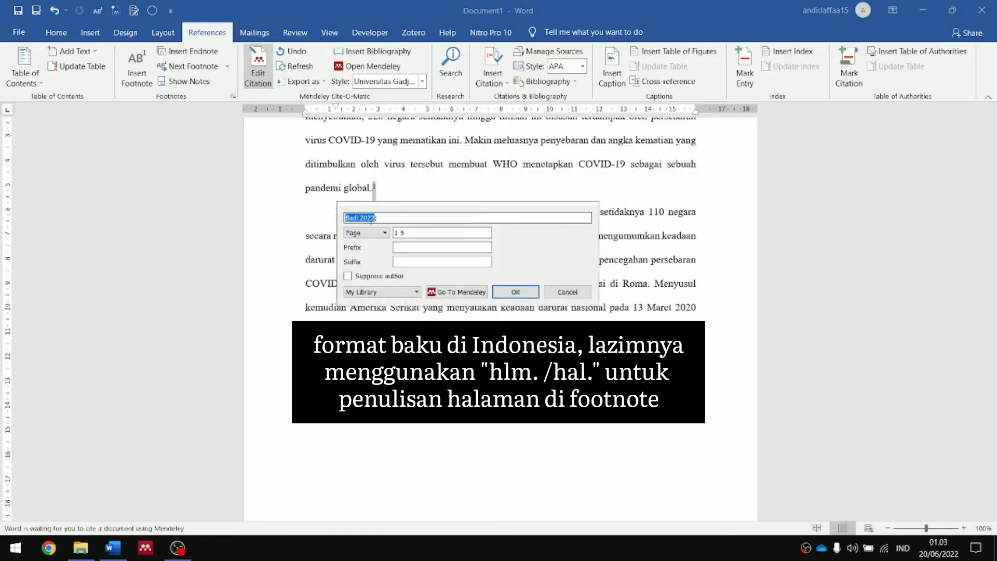
type("15")
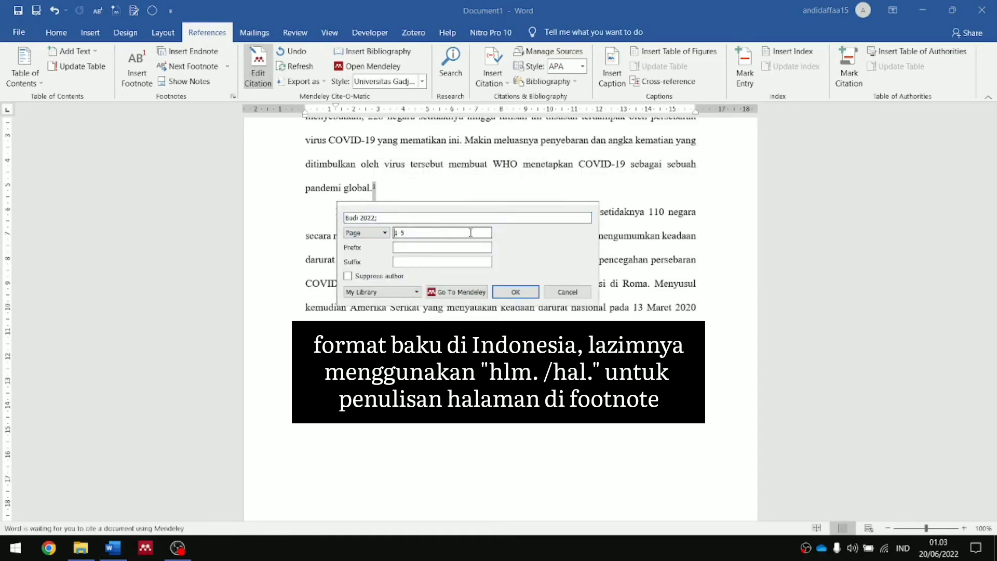
type("hlm.")
key("BackSpace")
key("BackSpace")
key("BackSpace")
key("BackSpace")
type("hlm.")
left_click(504, 292)
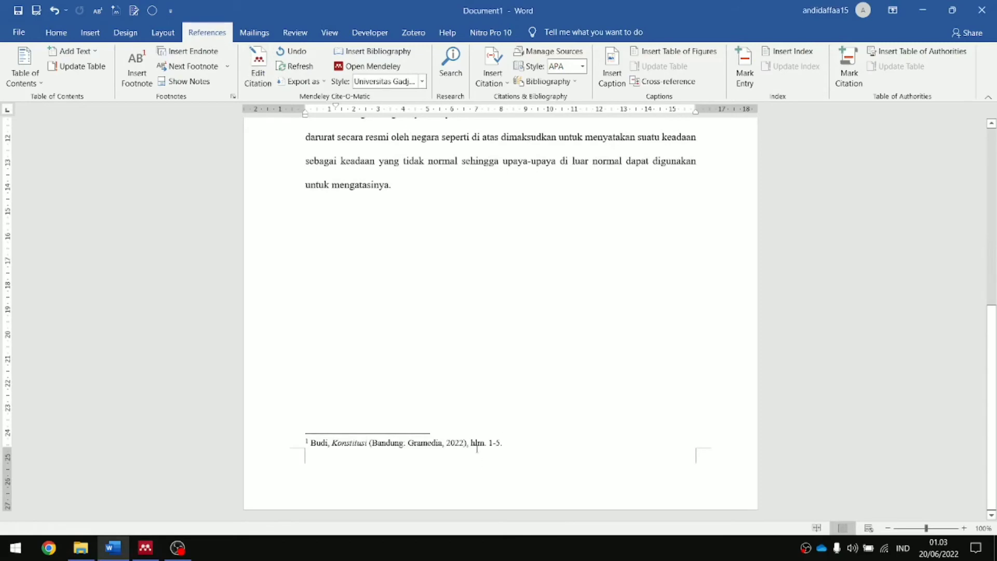
Look through the Mendeley citation styles and search the additional downloadable styles for "universitas gad"
scroll(485, 338, "up", 6)
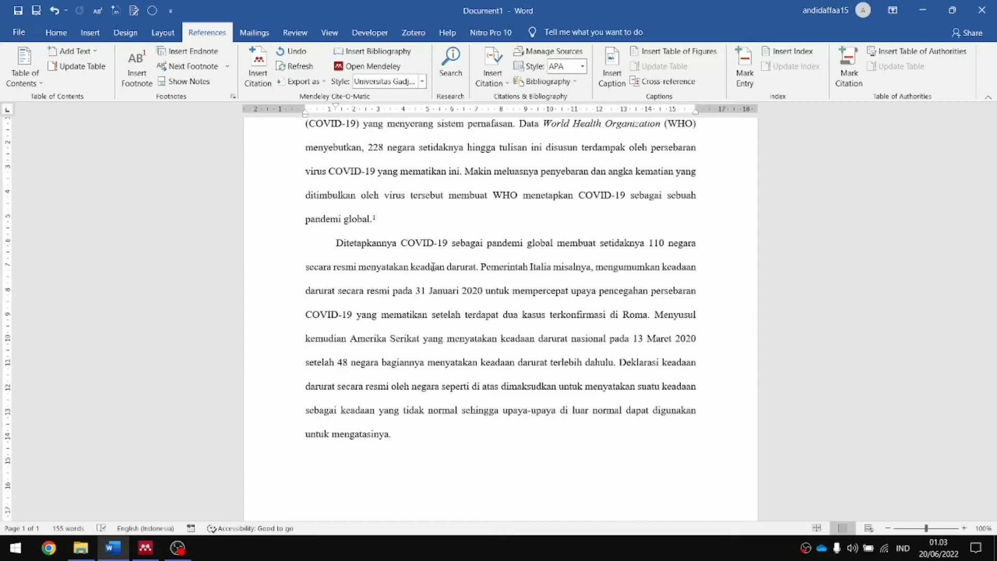
left_click(423, 81)
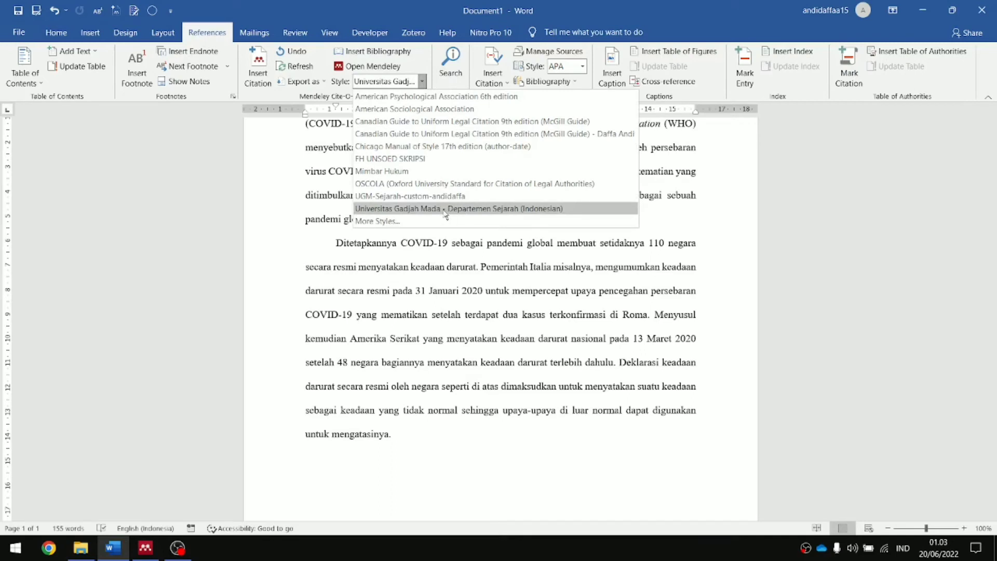
left_click(428, 79)
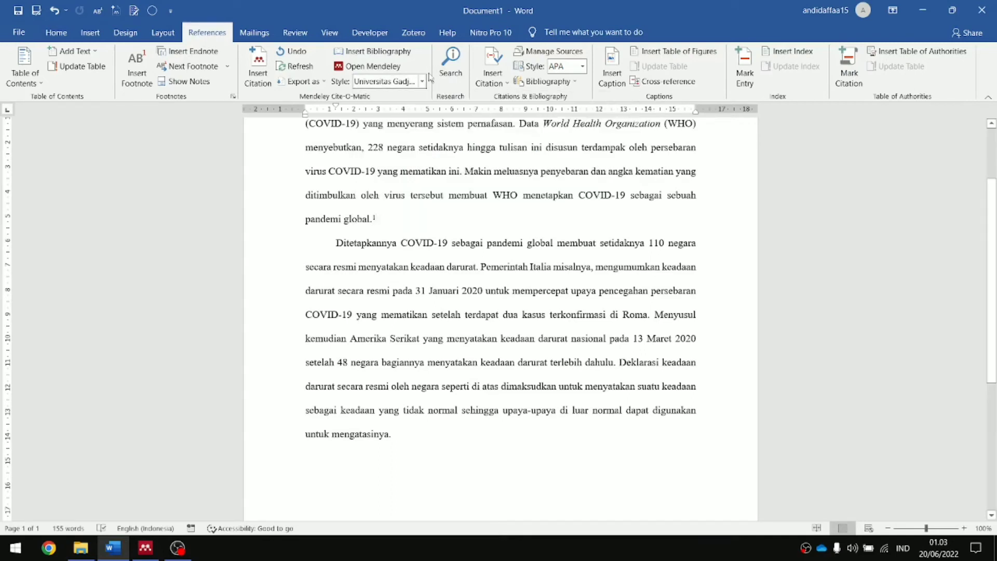
left_click(422, 81)
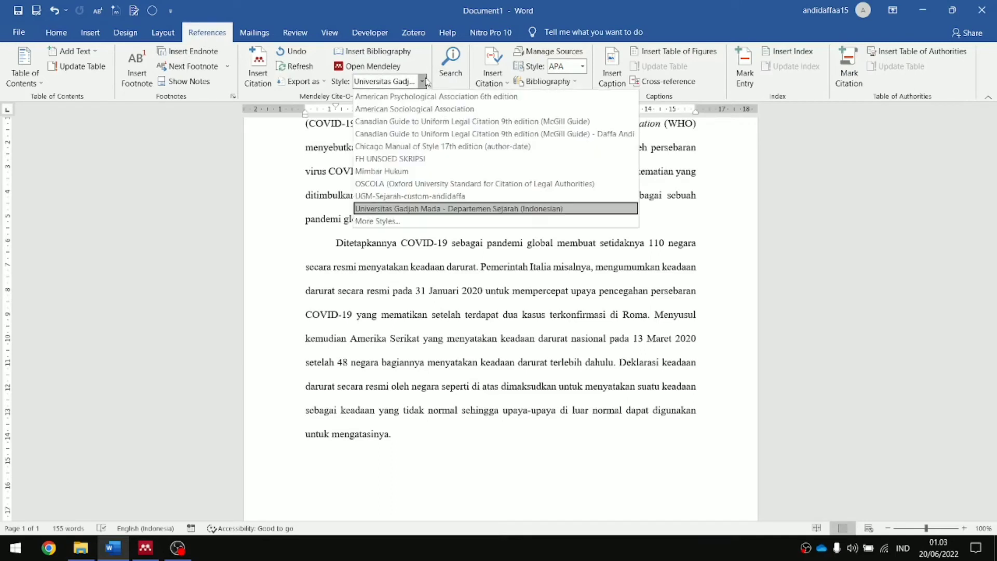
left_click(377, 222)
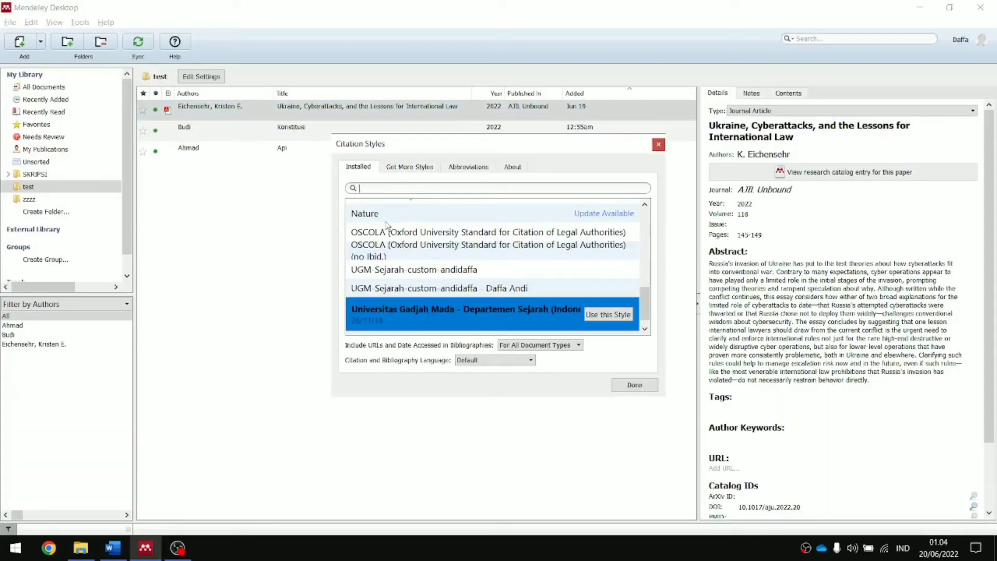
left_click(388, 168)
left_click(402, 188)
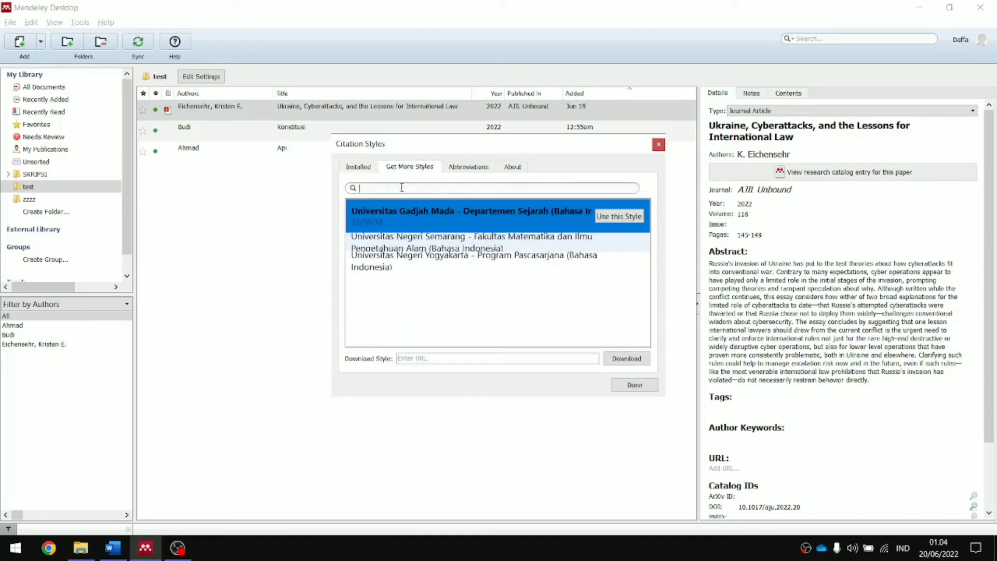
type("universitas gad")
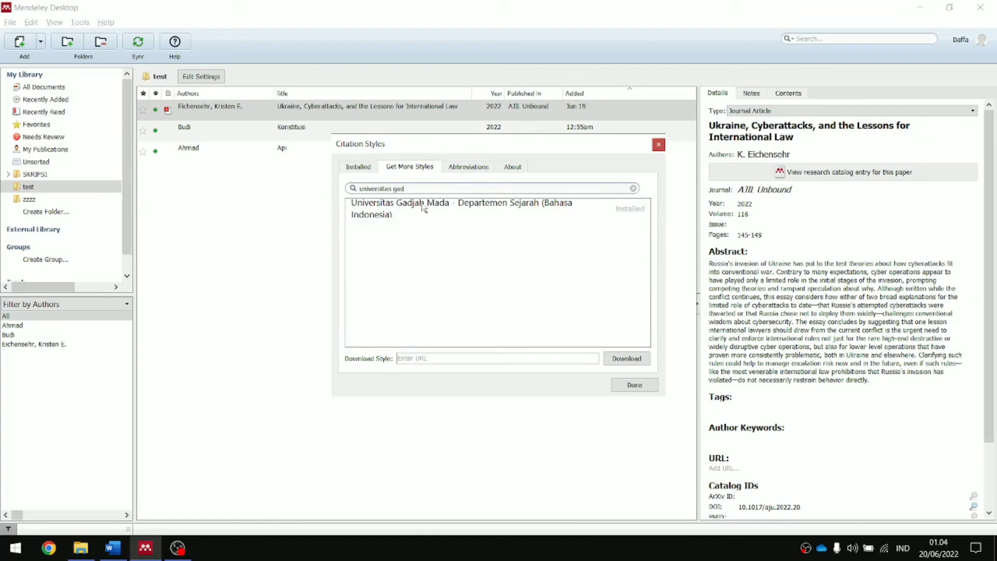
Use the Universitas Gadjah Mada - Departemen Sejarah (Bahasa Indonesia) citation style and return to the Word document
left_click(432, 211)
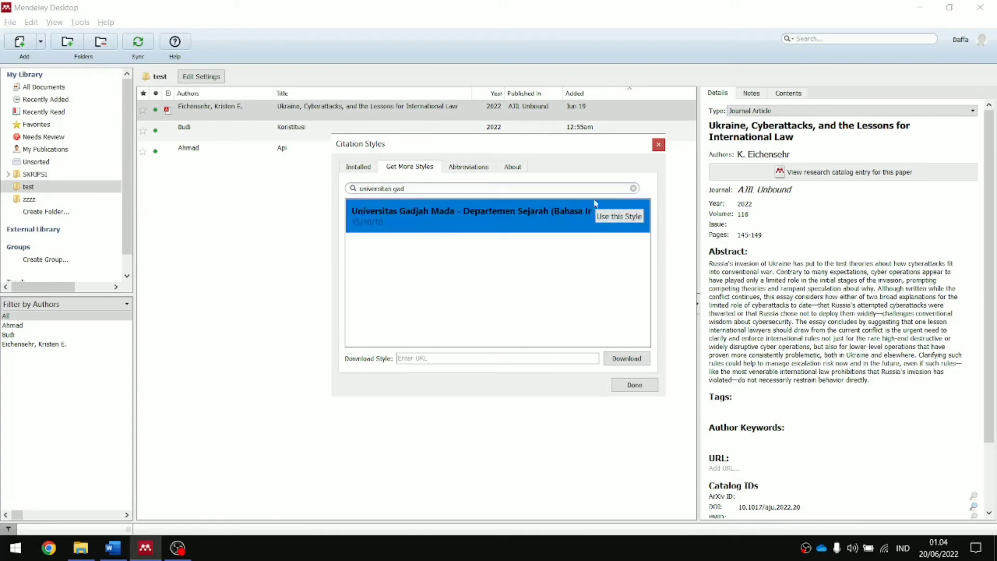
left_click(619, 216)
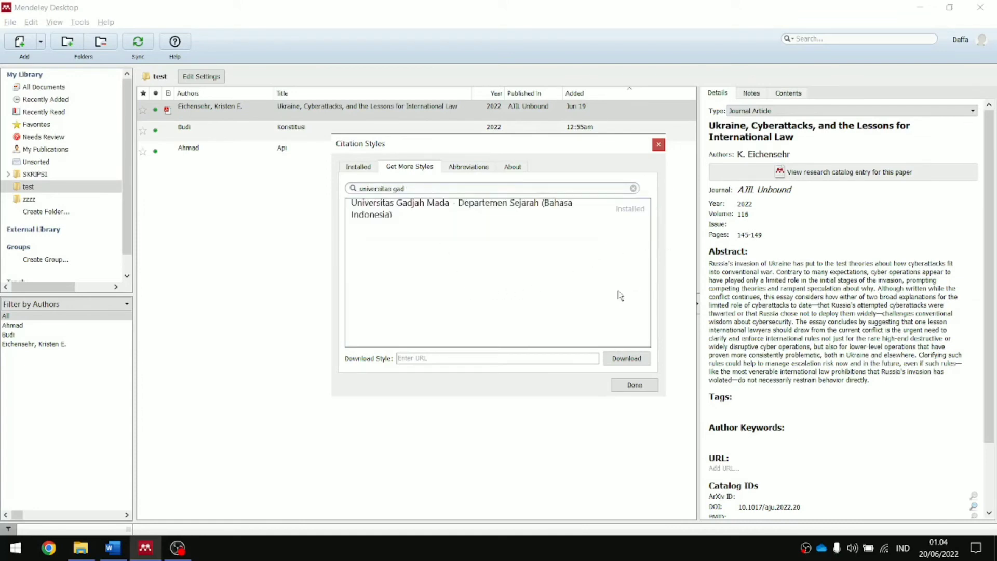
left_click(482, 208)
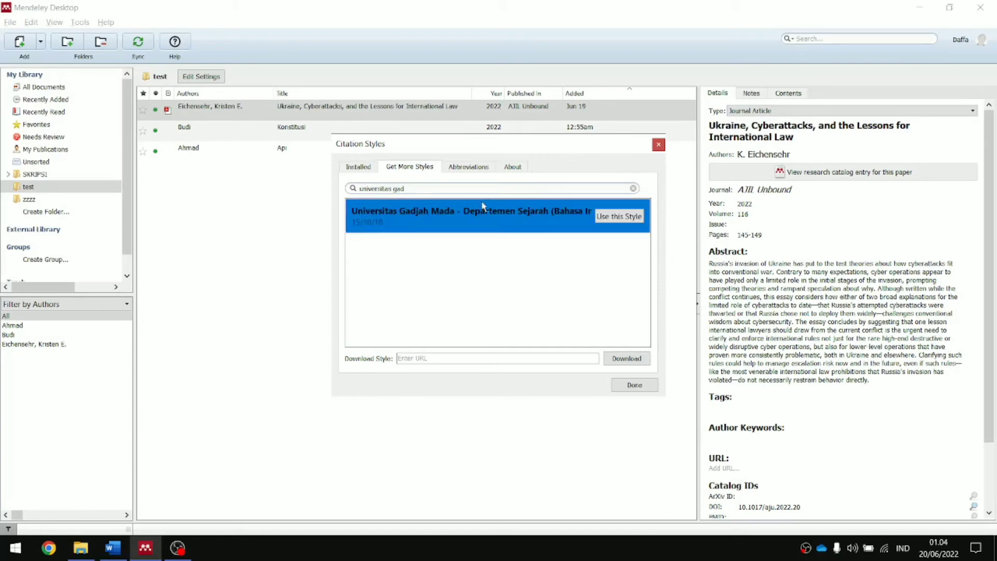
left_click(634, 385)
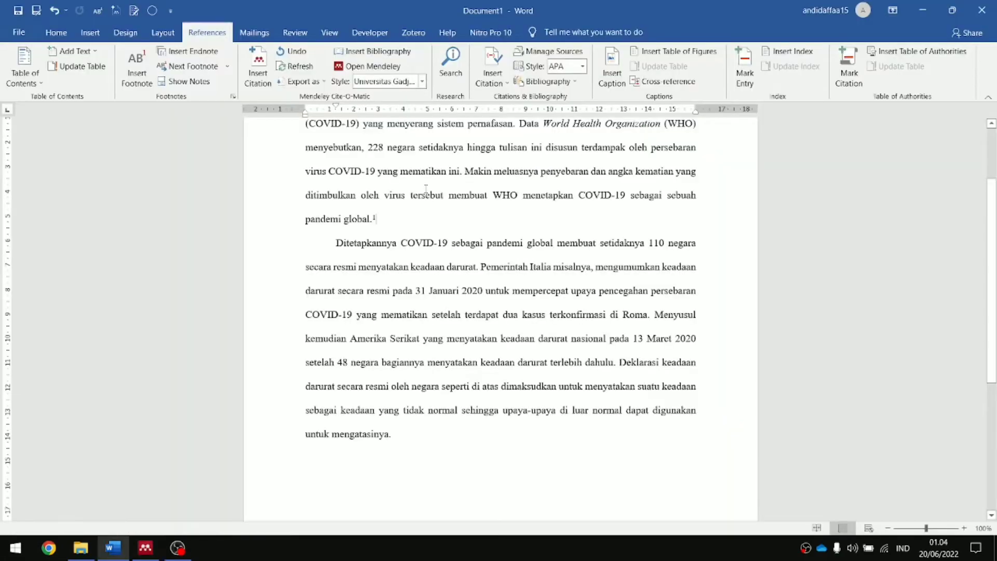
Try the OSCOLA style and the Canadian Guide to Uniform Legal Citation 9th edition (McGill Guide) style on the footnote
scroll(410, 342, "down", 6)
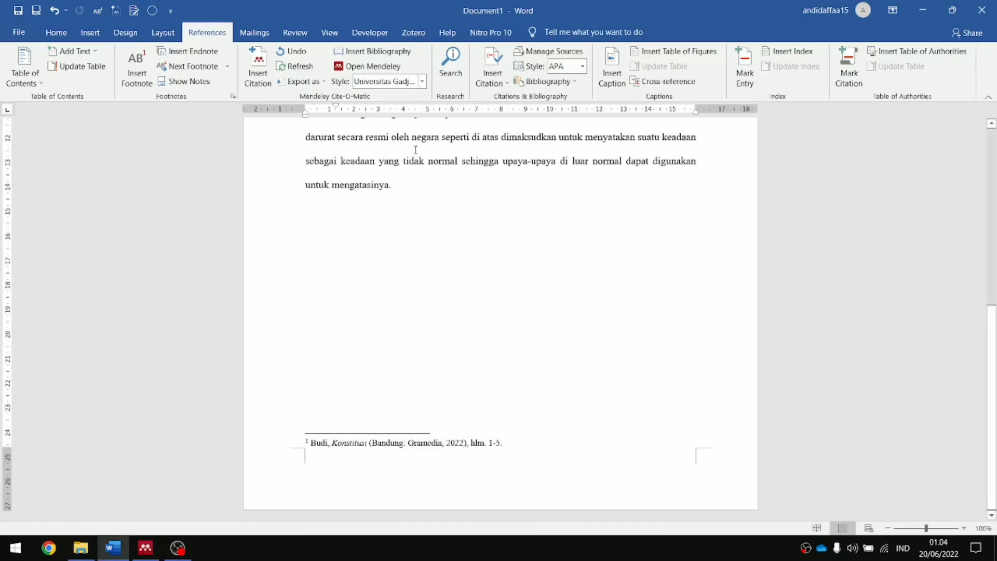
left_click(424, 82)
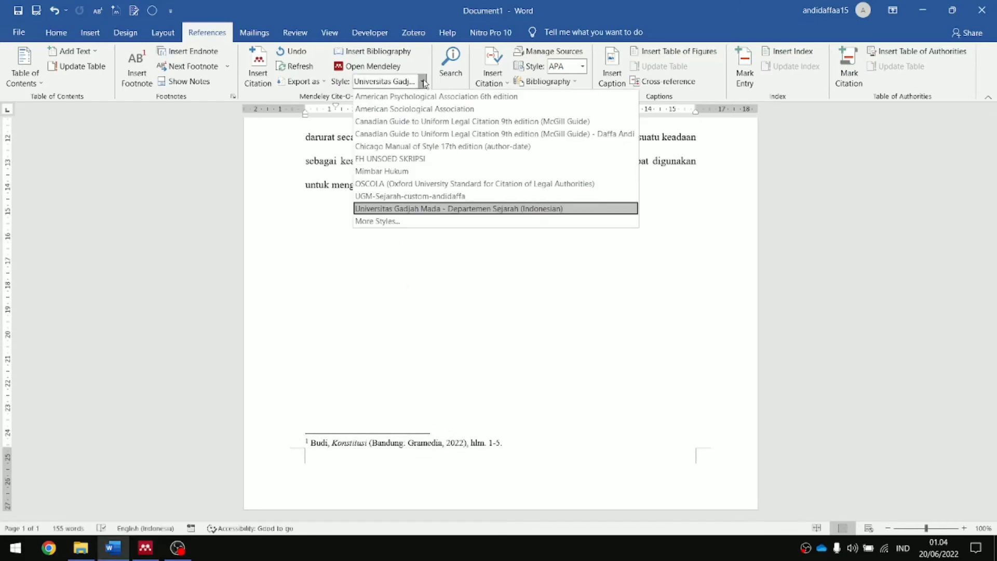
left_click(414, 184)
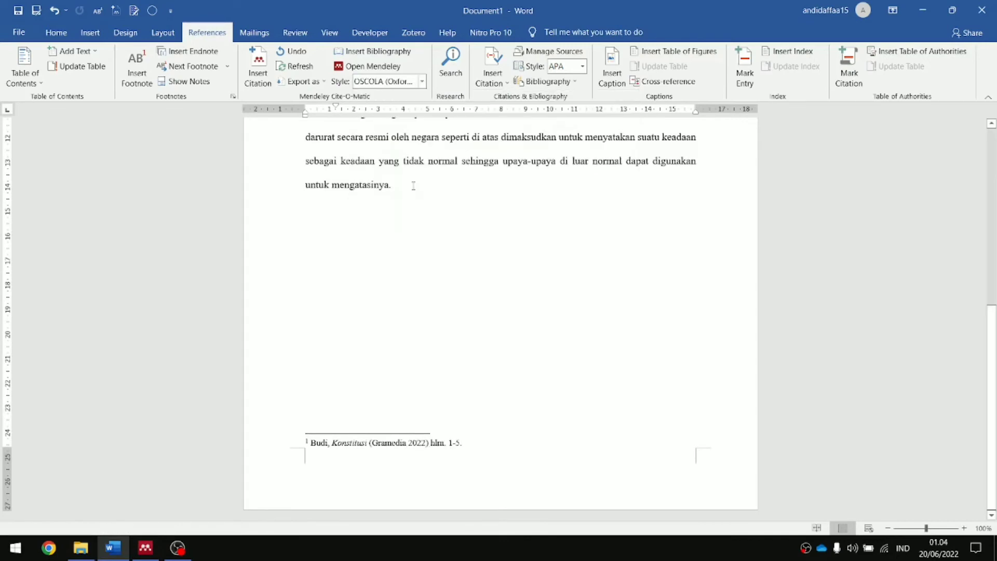
left_click(422, 82)
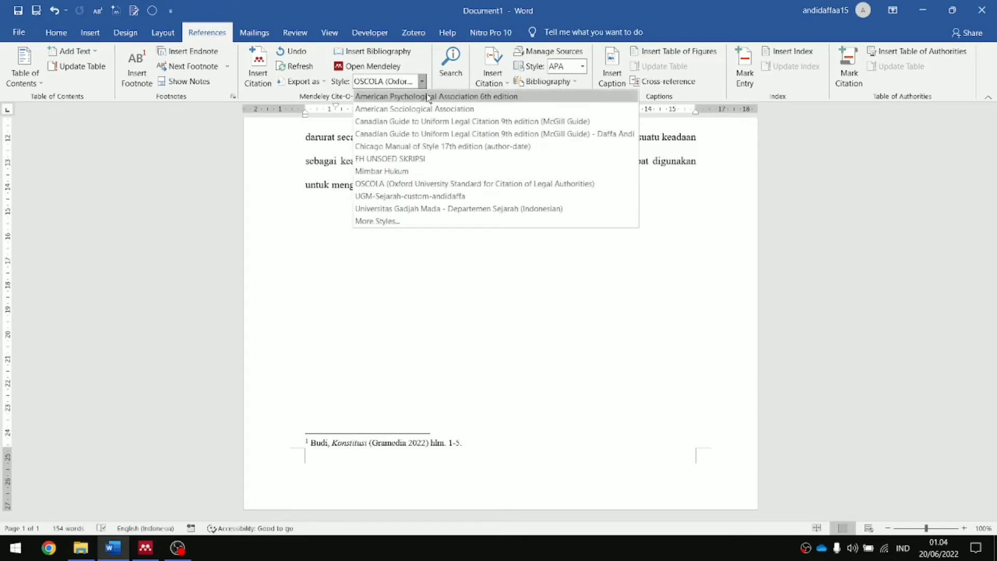
left_click(443, 125)
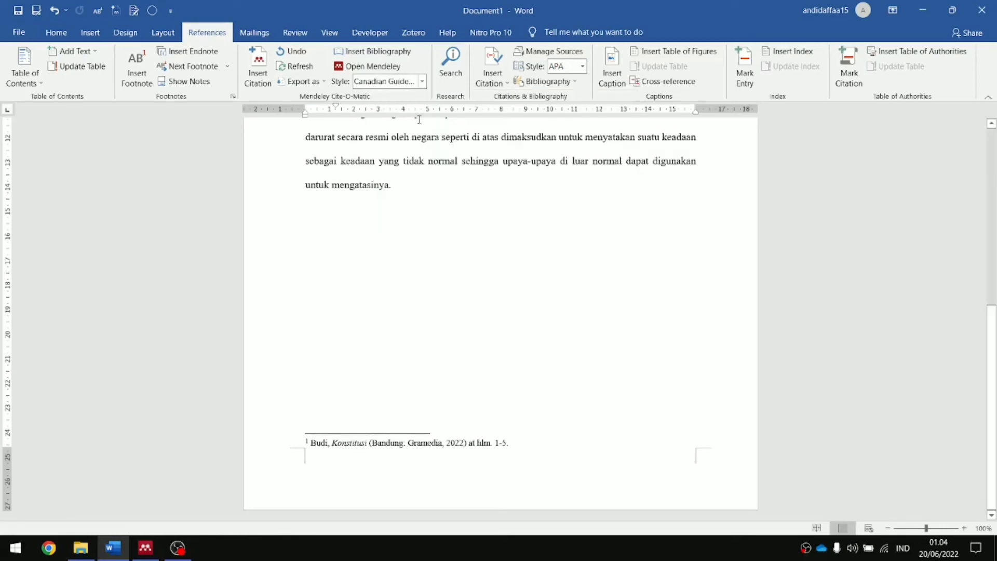
Return the Mendeley citation style to Universitas Gadjah Mada - Departemen Sejarah (Indonesian) and check the footnote
left_click(423, 82)
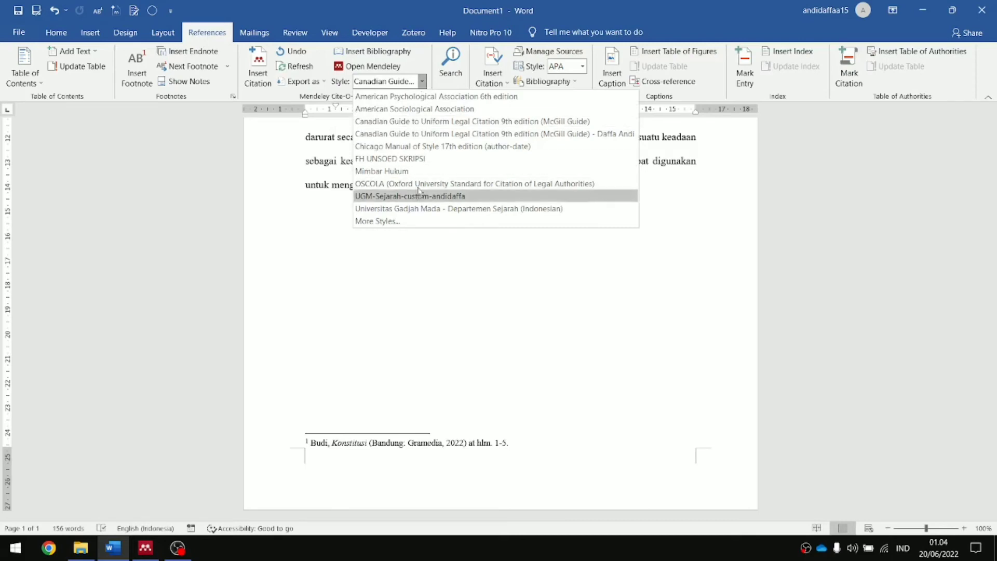
left_click(418, 158)
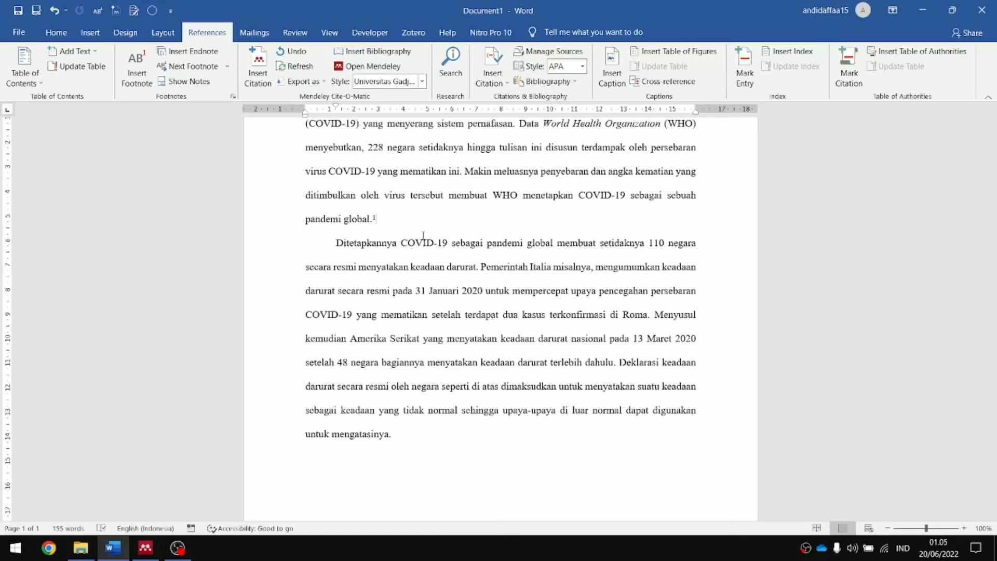
scroll(406, 300, "down", 5)
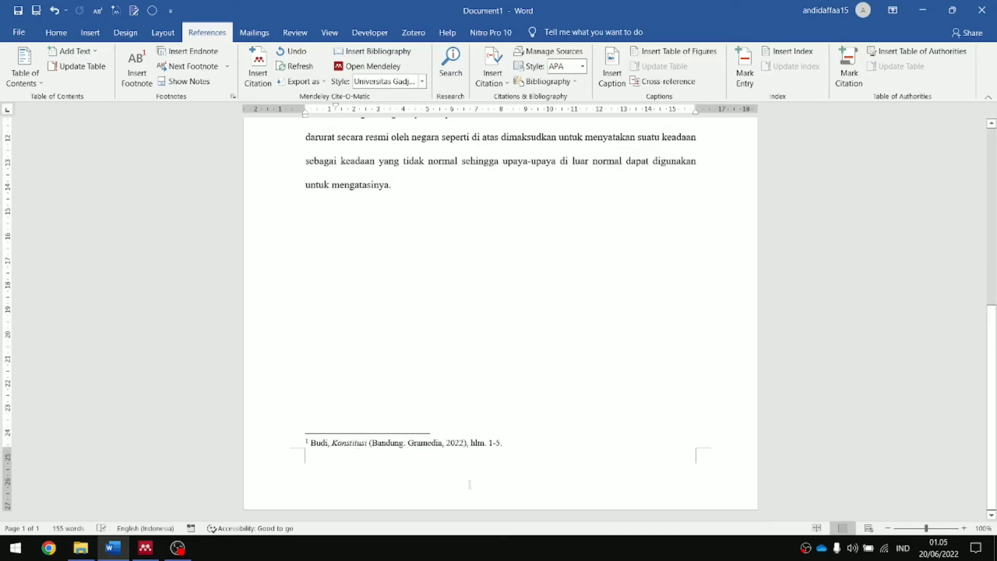
Start a Mendeley citation before "COVID-19" in the second paragraph and select the 2022 Konstitusi reference
scroll(548, 450, "up", 3)
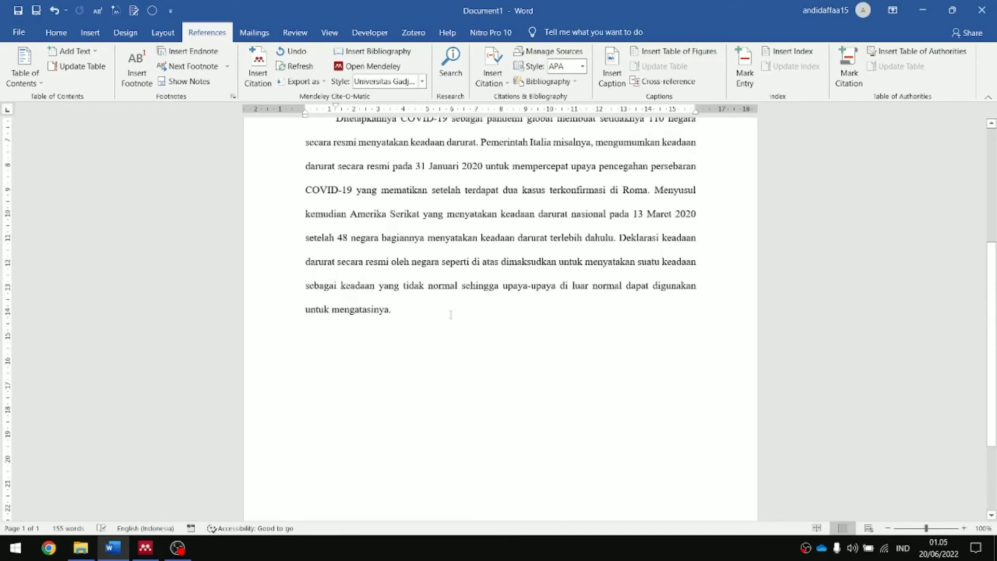
scroll(450, 314, "up", 3)
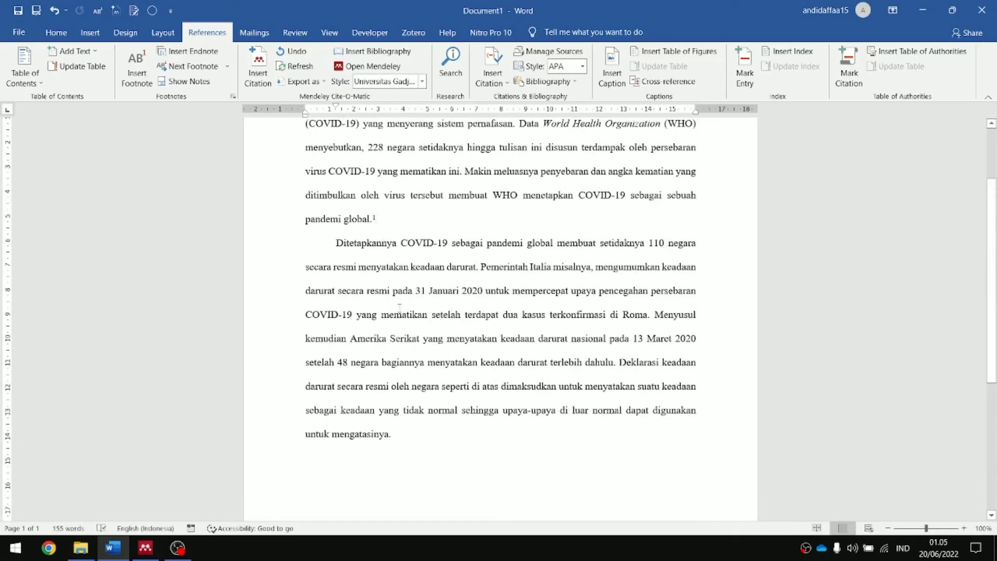
left_click(401, 243)
left_click(257, 66)
type("bud")
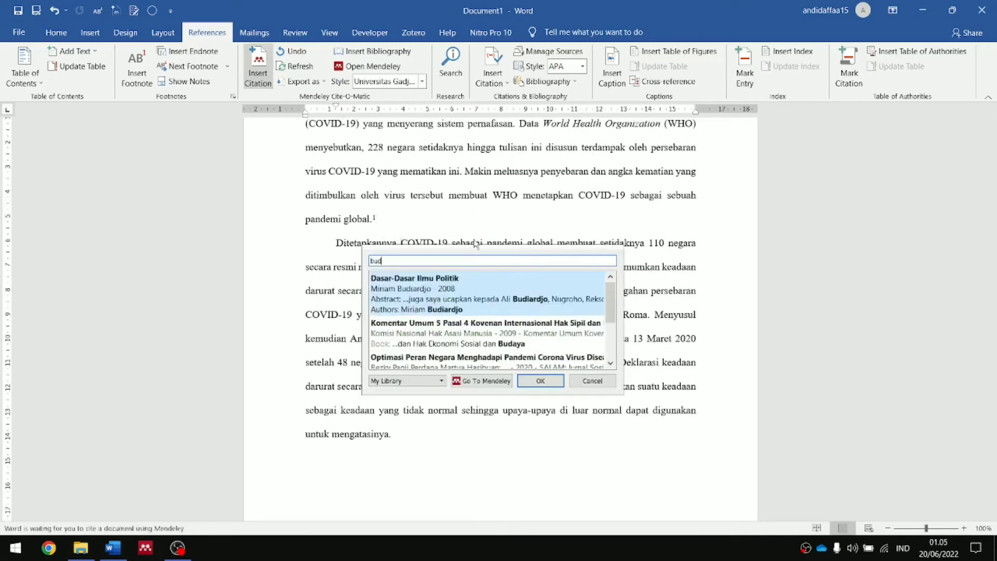
type("i")
scroll(505, 334, "down", 1)
left_click(479, 344)
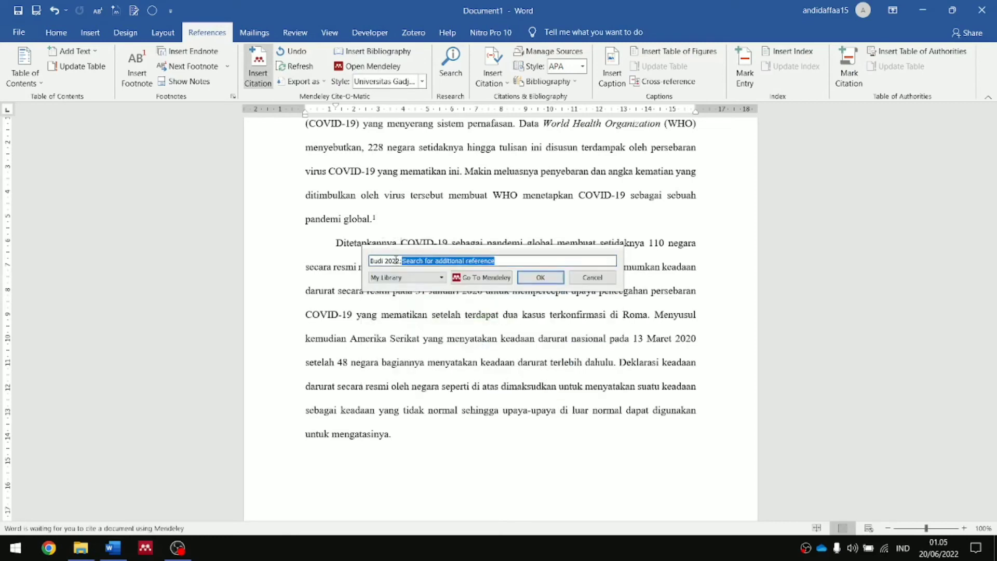
Add pages 1-5 to the citation, insert it as a footnote and check the footnote text
left_click(395, 260)
left_click(441, 275)
type("1-5")
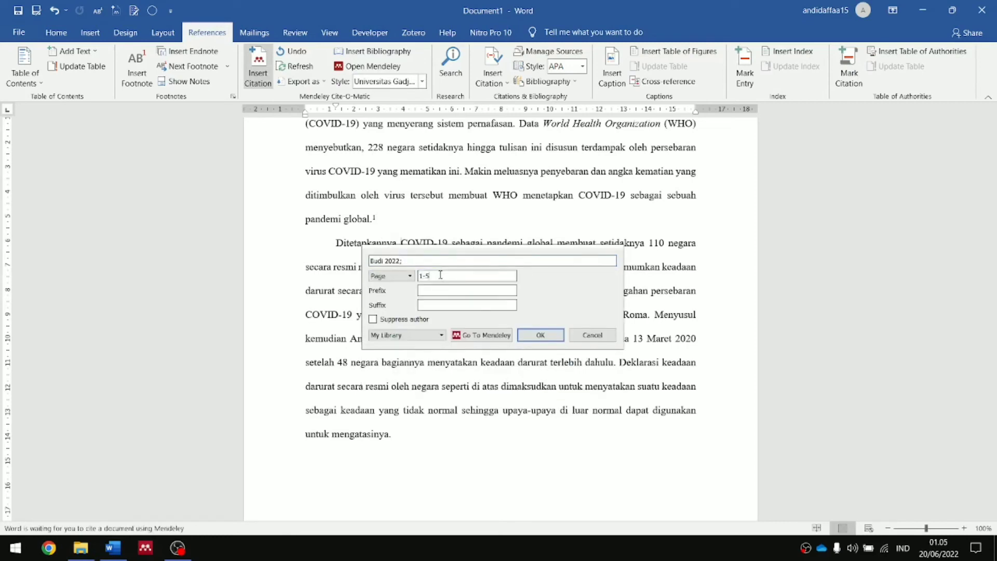
left_click(541, 335)
scroll(544, 389, "down", 3)
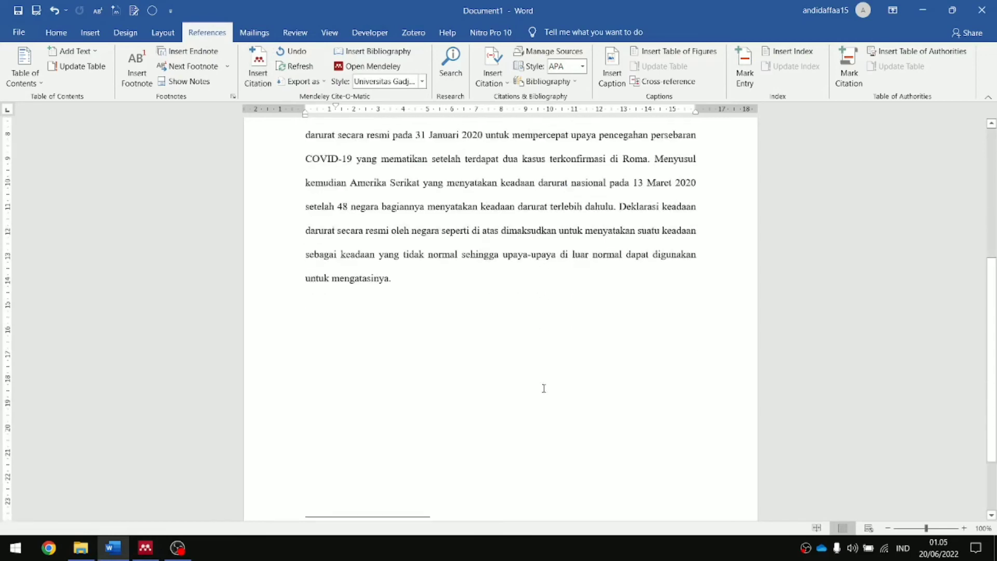
scroll(543, 389, "down", 2)
scroll(369, 455, "up", 3, "ctrl")
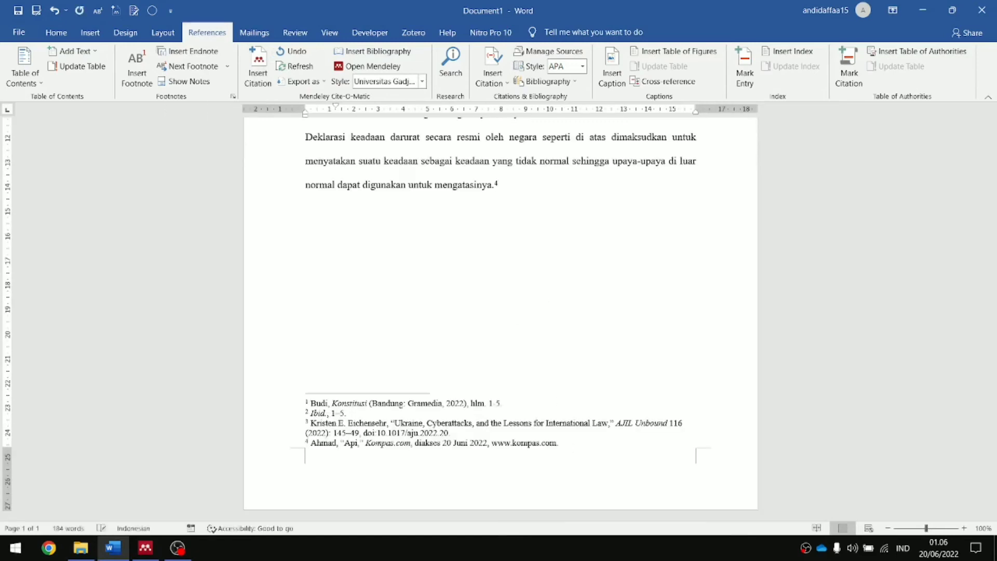
Cite Konstitusi again below the last paragraph, picking it from the test folder in Mendeley Desktop
left_click(259, 61)
left_click(410, 269)
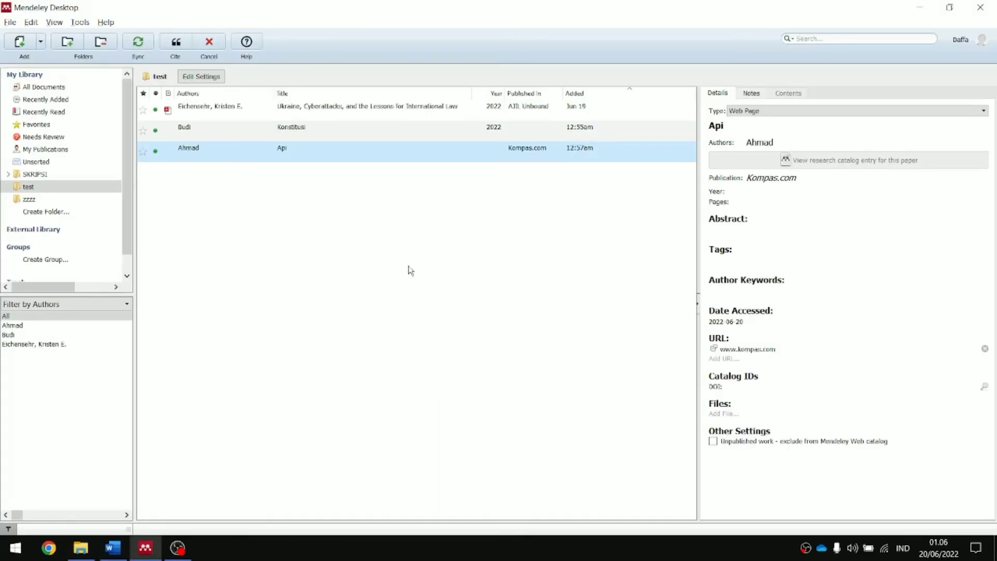
left_click(240, 136)
left_click(183, 51)
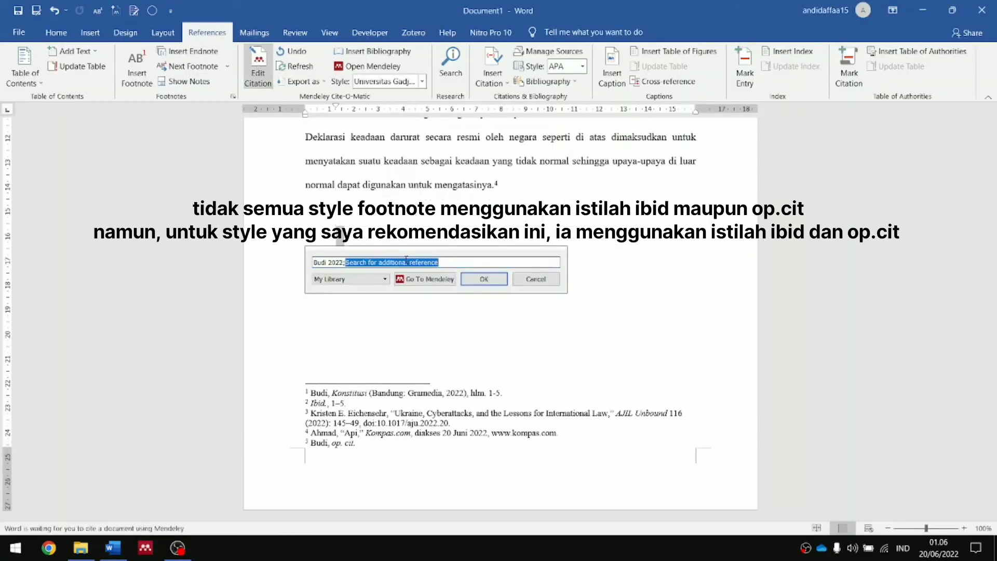
Set the page of the new Konstitusi citation to 90 and review the footnotes
left_click(323, 262)
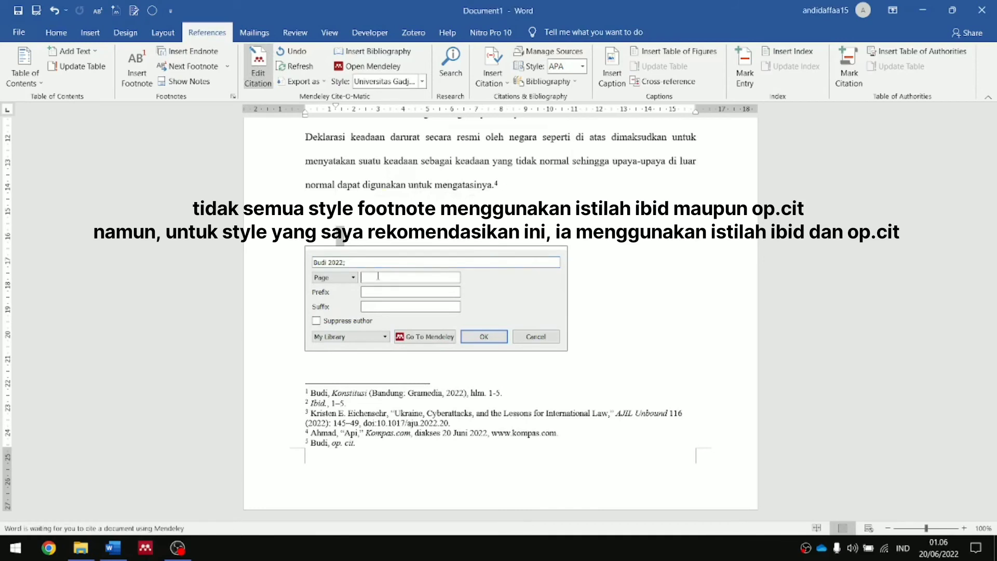
type("1-5")
left_click(496, 340)
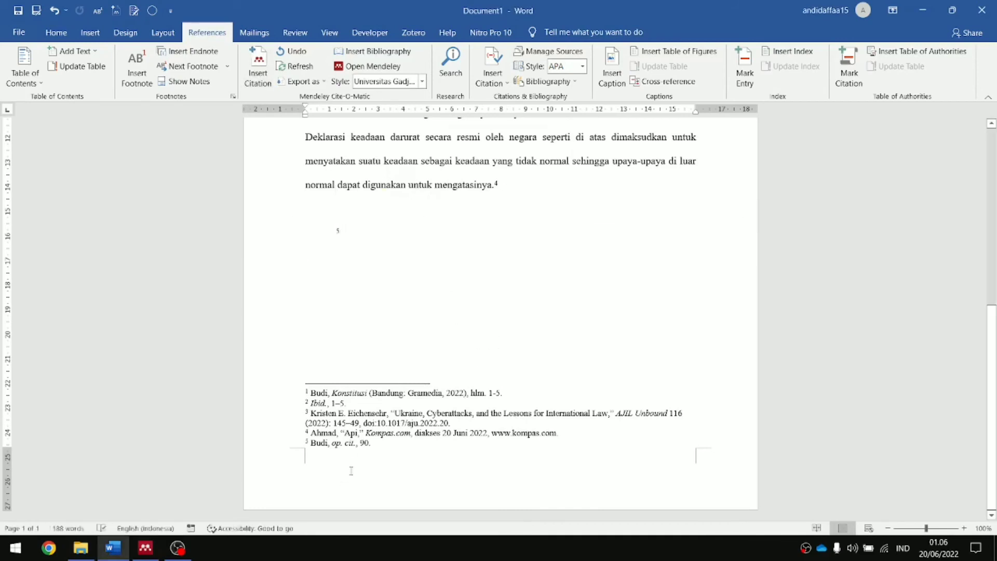
scroll(351, 471, "up", 3)
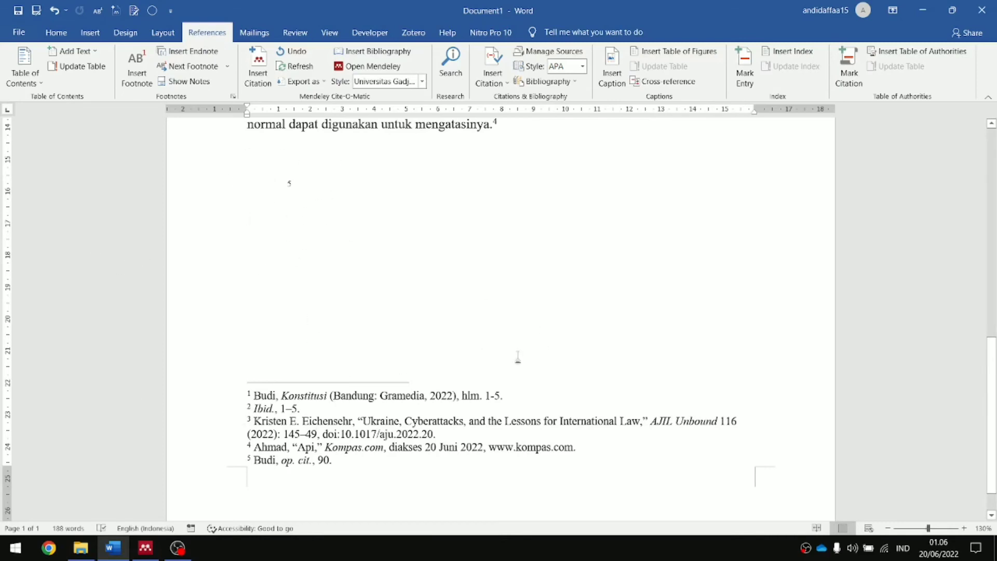
scroll(517, 357, "down", 2, "ctrl")
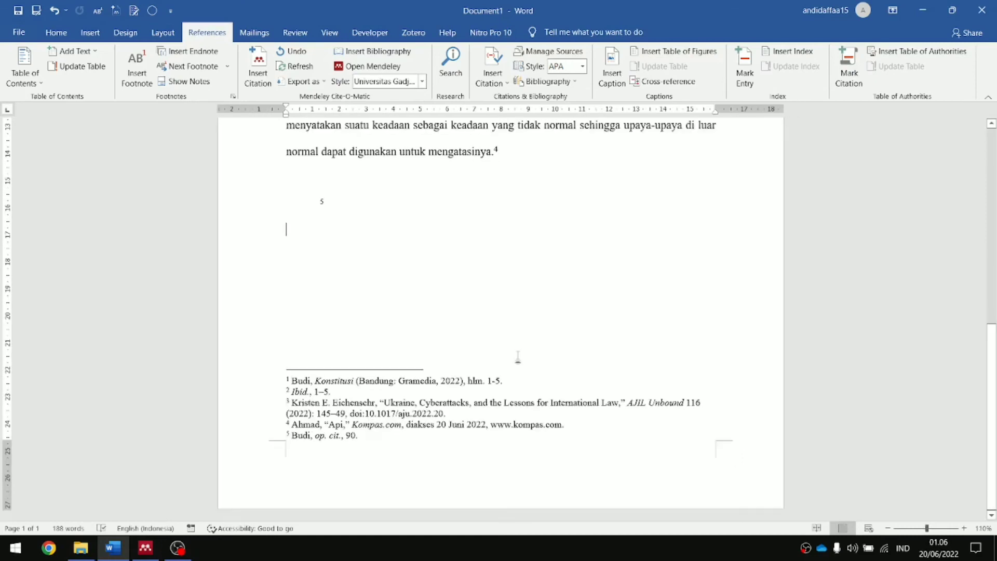
double_click(288, 380)
Insert the Mendeley bibliography on the blank second page and select its entries
scroll(400, 312, "down", 4)
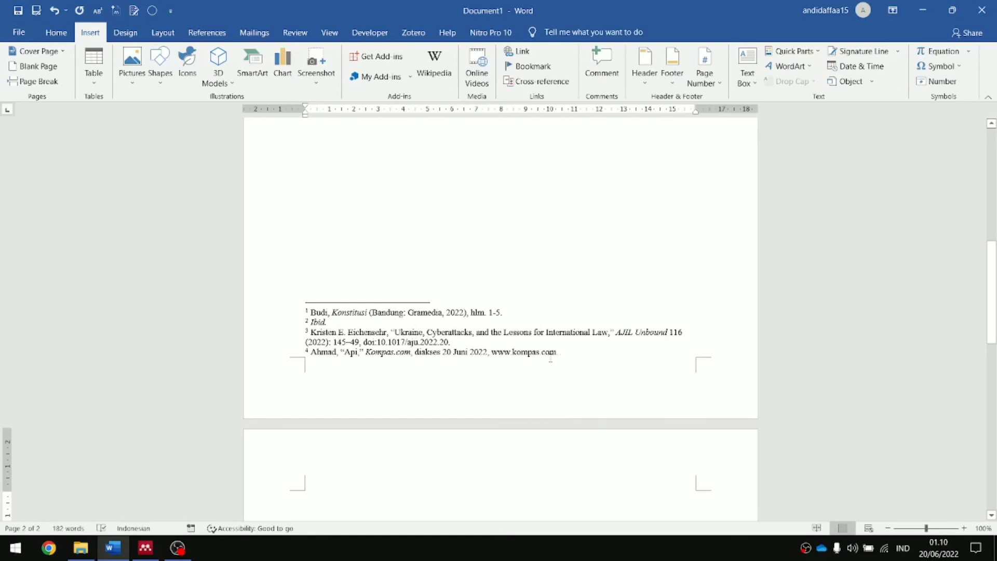
scroll(550, 359, "down", 3)
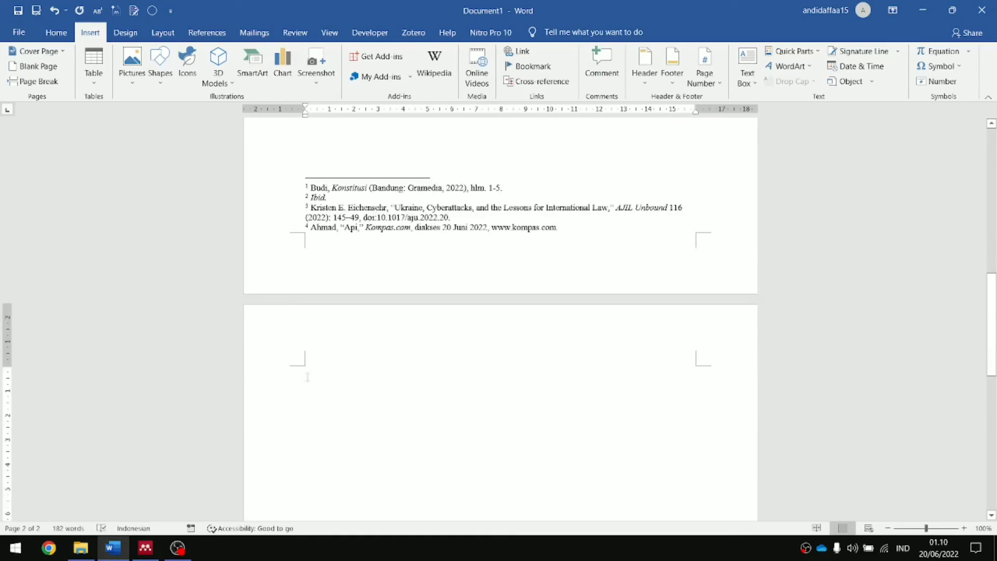
left_click(206, 32)
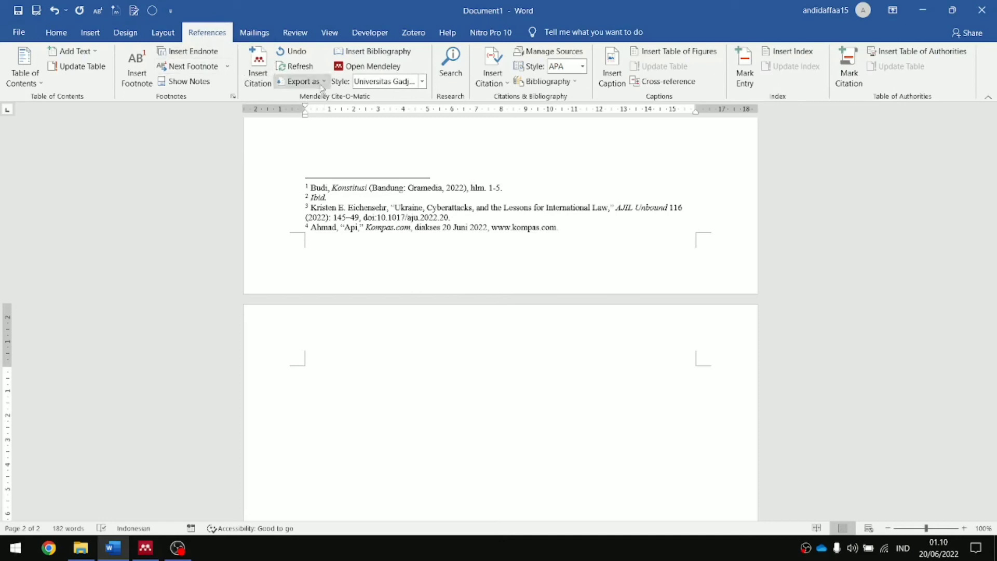
left_click(378, 52)
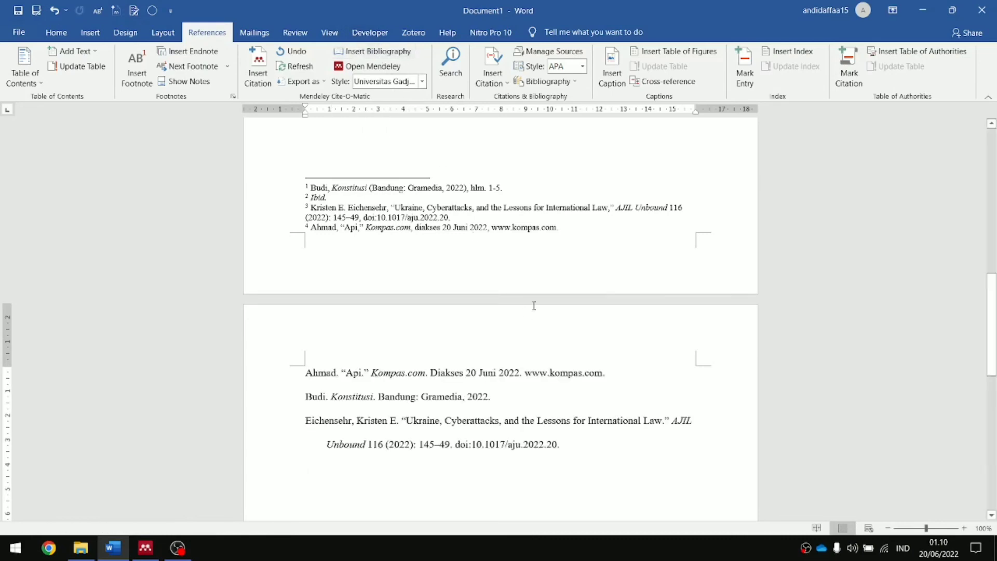
left_click(571, 447)
key("ctrl+shift+Up")
key("ctrl+shift+Up")
key("ctrl+shift+Up")
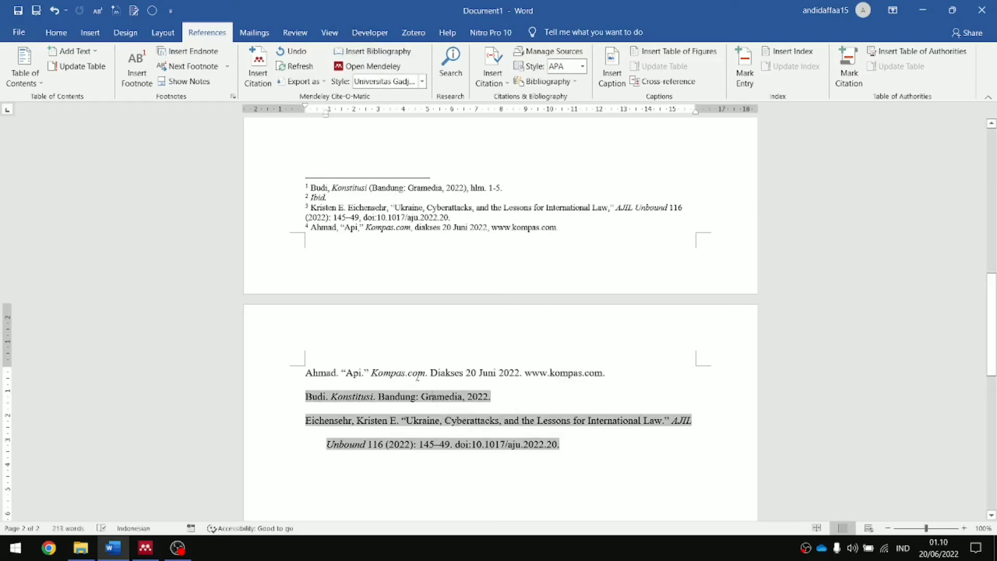
Cite Pengantar Ilmu Hukum Tata Negara Jilid I as a footnote below the last paragraph and check the bibliography
scroll(414, 225, "up", 6)
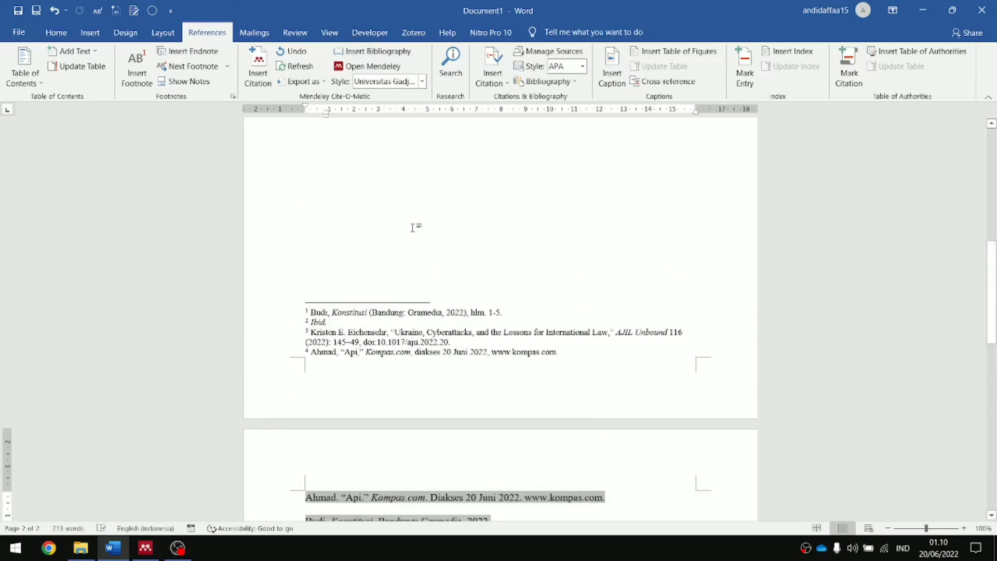
left_click(342, 203)
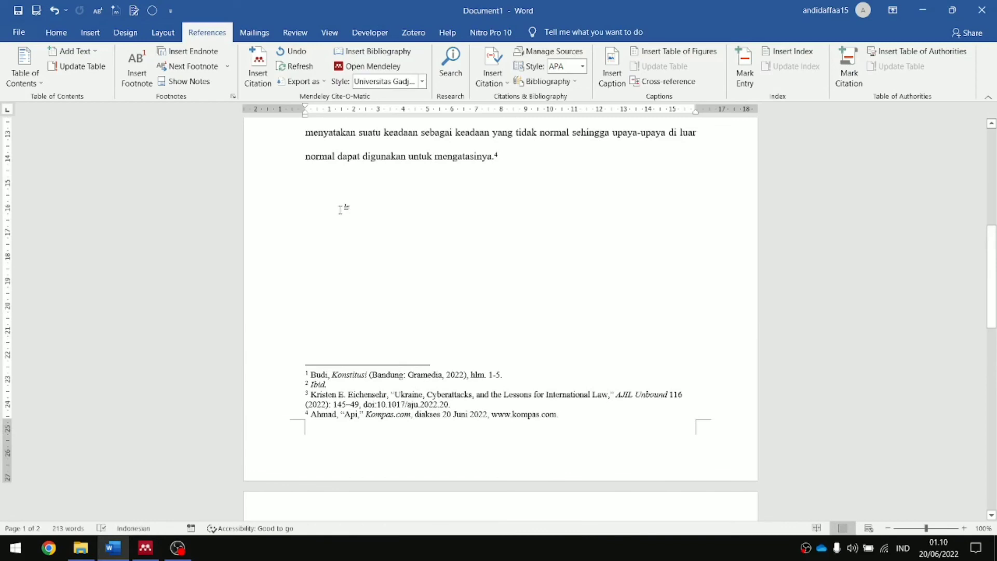
left_click(259, 67)
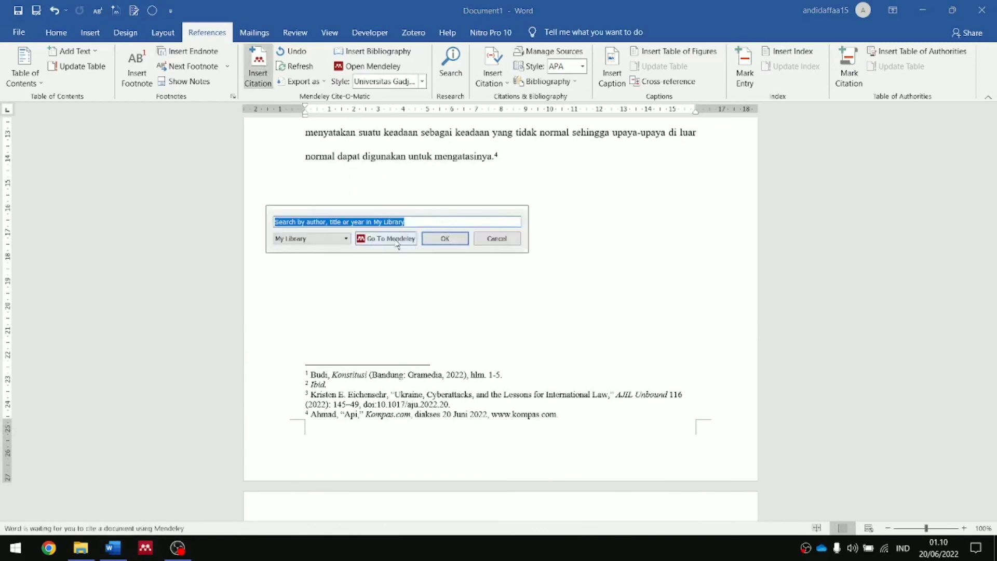
type("jiml")
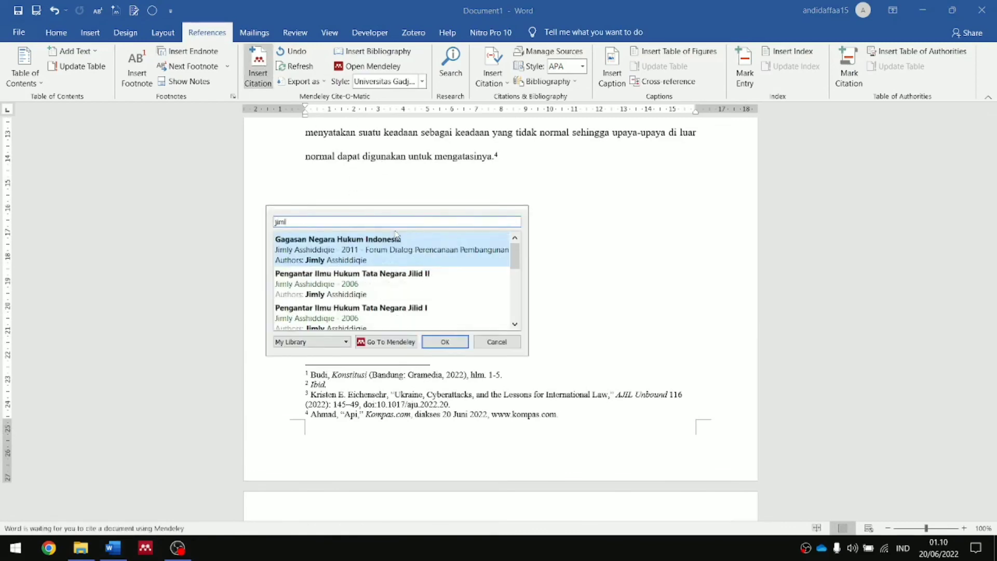
left_click(391, 307)
left_click(445, 240)
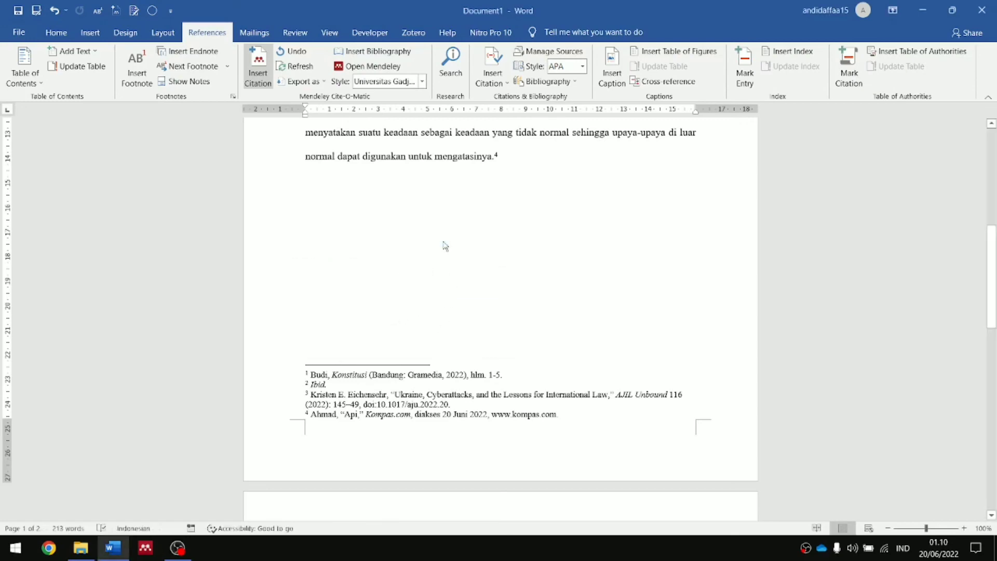
scroll(444, 244, "down", 4)
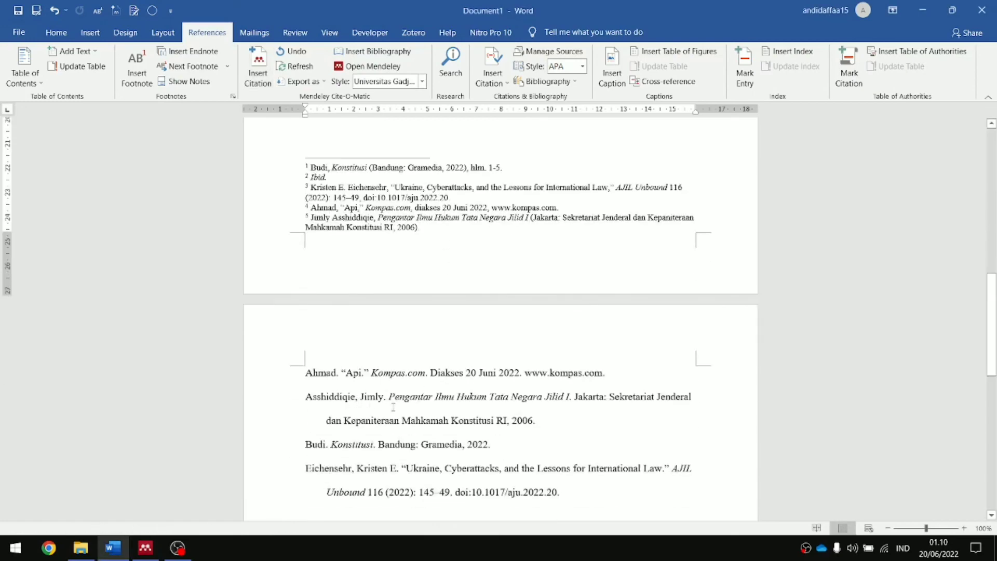
Cite Diktator Konstitusional dan Hukum Pengecualian beside footnote mark 5 and check the updated bibliography
scroll(509, 410, "up", 3)
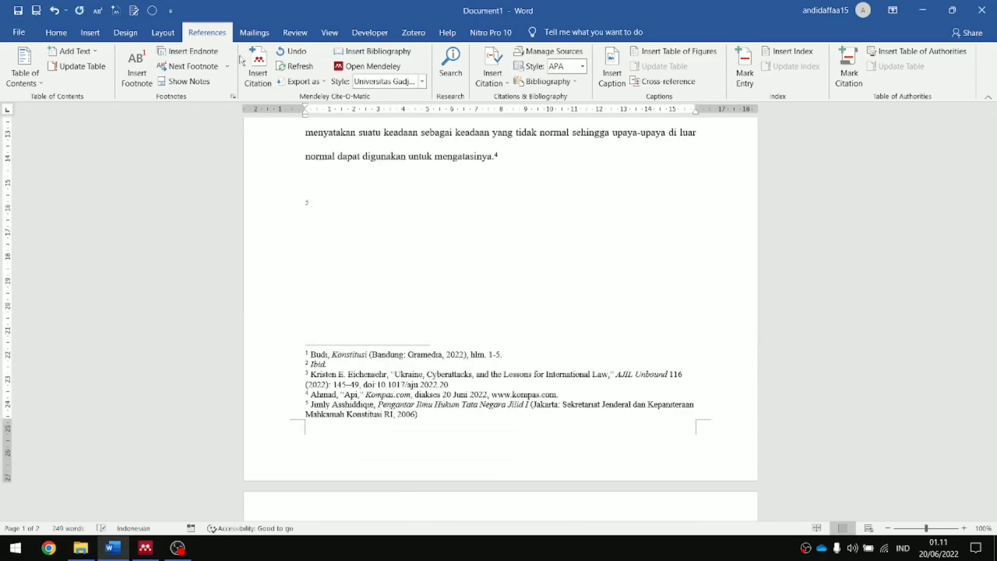
key("alt+m")
type("jiml")
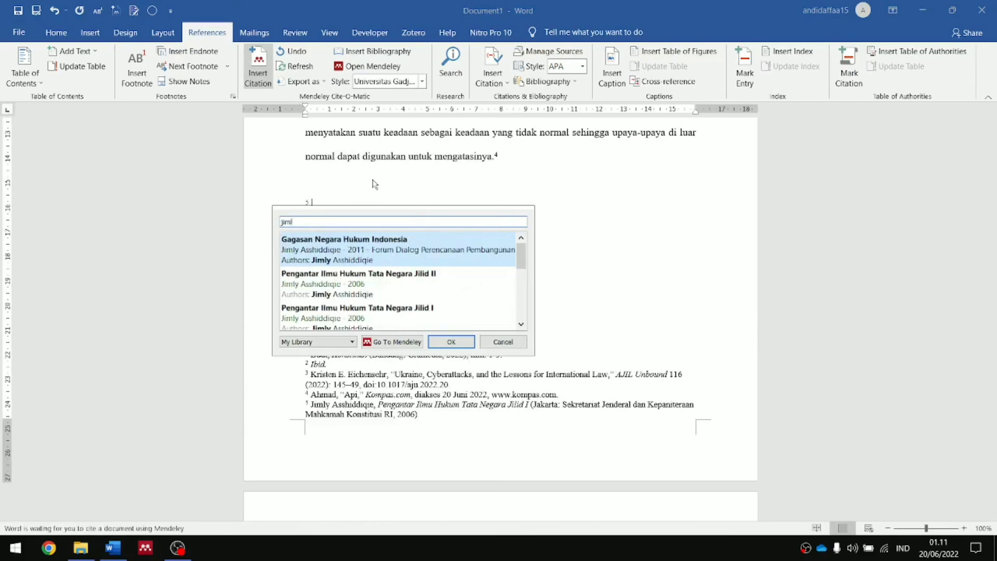
scroll(428, 317, "down", 3)
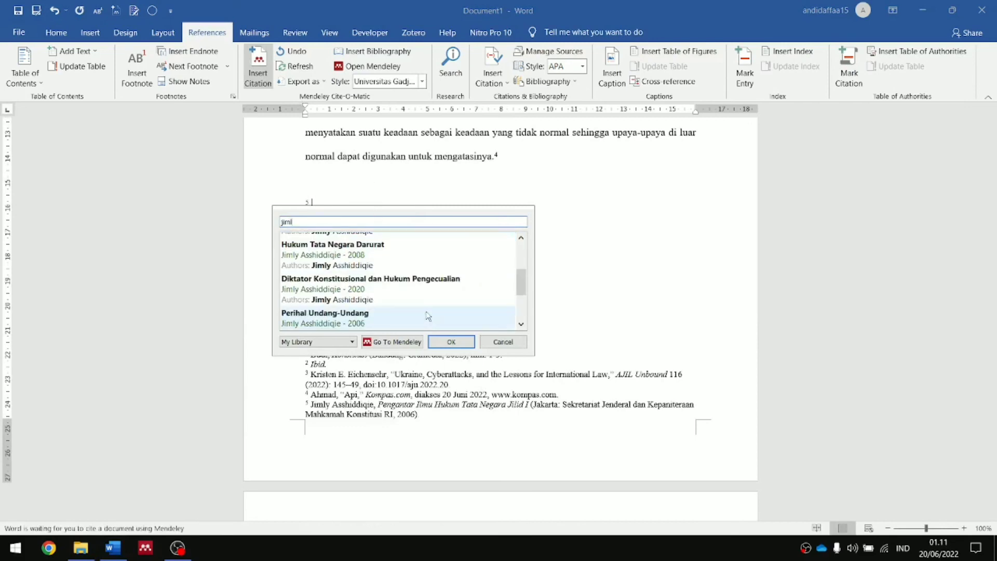
left_click(414, 291)
left_click(453, 238)
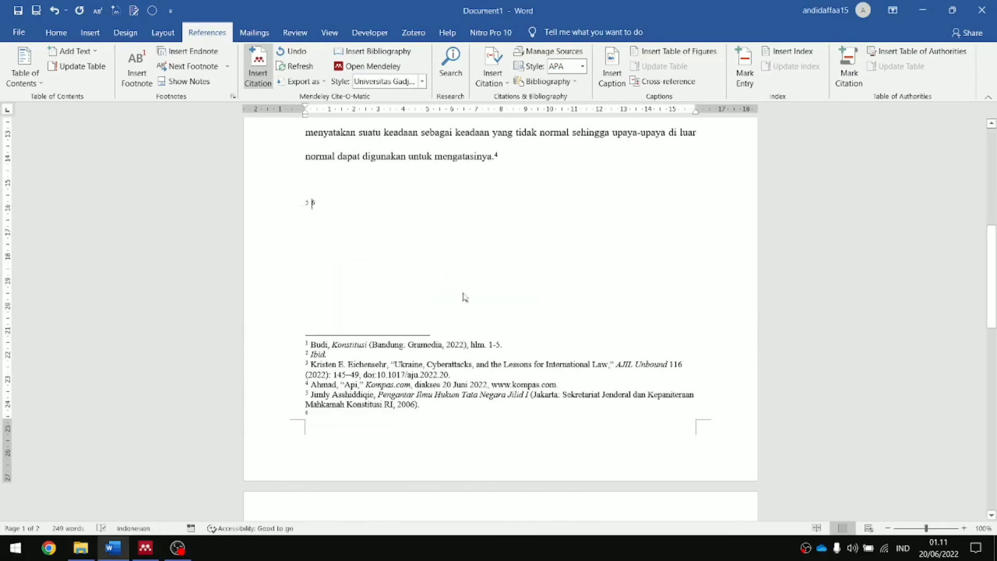
scroll(467, 307, "down", 3)
scroll(467, 308, "down", 1)
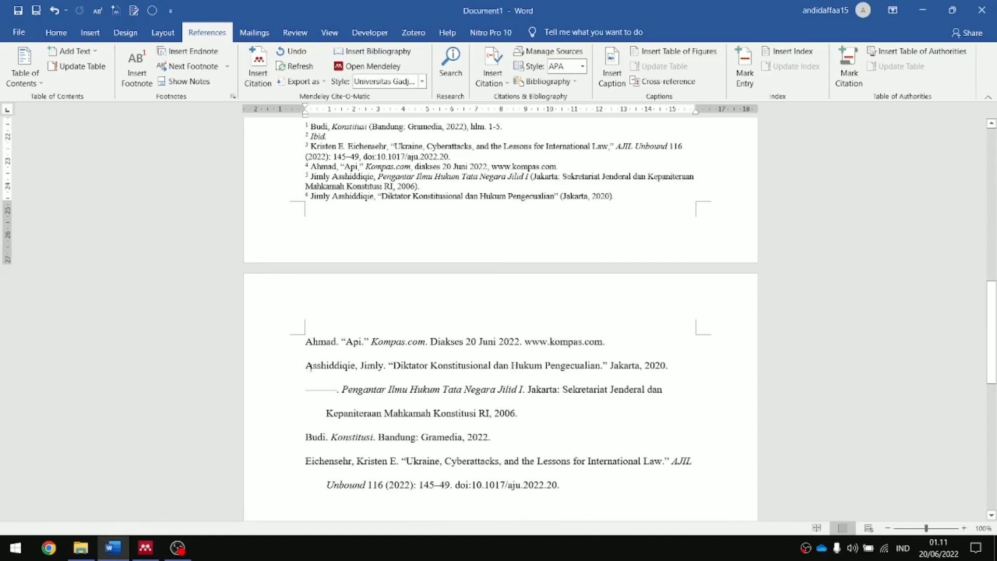
Examine the dash replacing the repeated author in the bibliography and look back over the cited text
left_click_drag(306, 390, 337, 390)
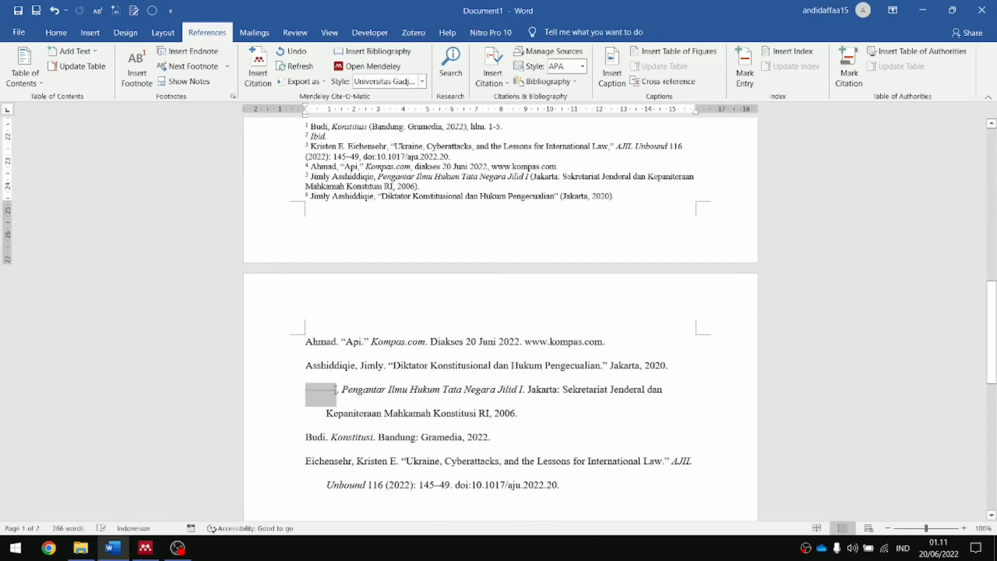
left_click(383, 414)
left_click(467, 343)
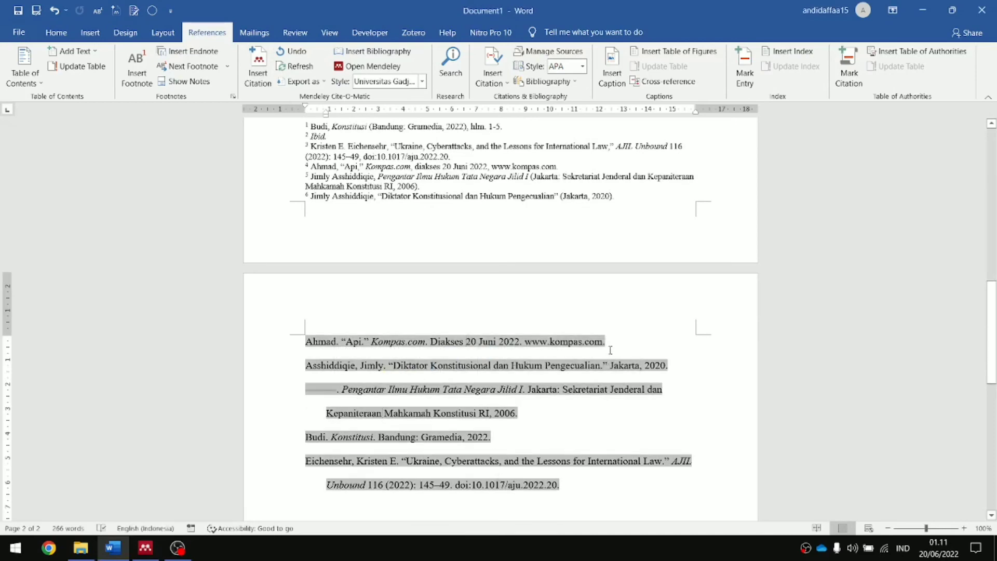
scroll(577, 435, "up", 5)
scroll(554, 419, "up", 3)
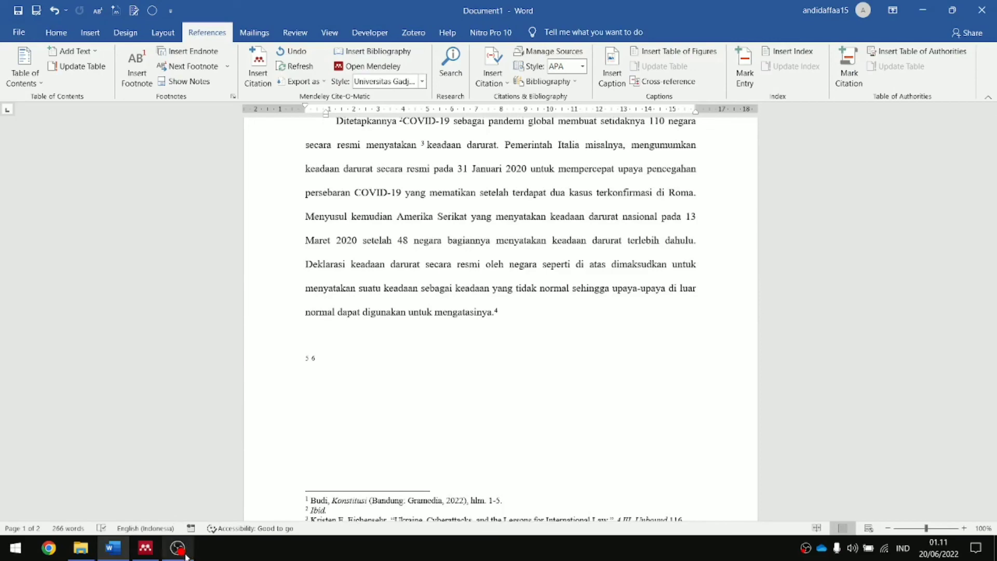
mouse_move(185, 556)
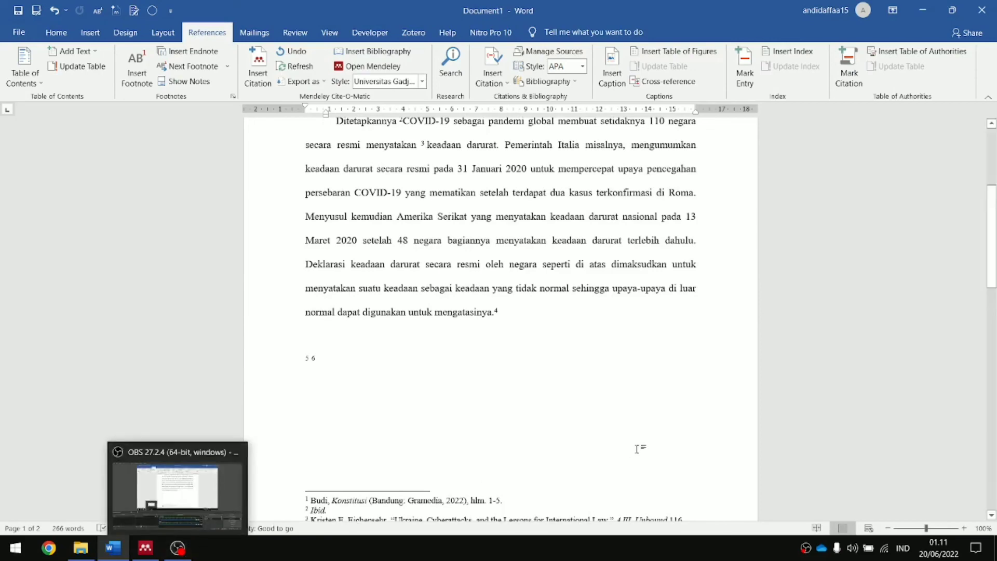
scroll(638, 449, "up", 5)
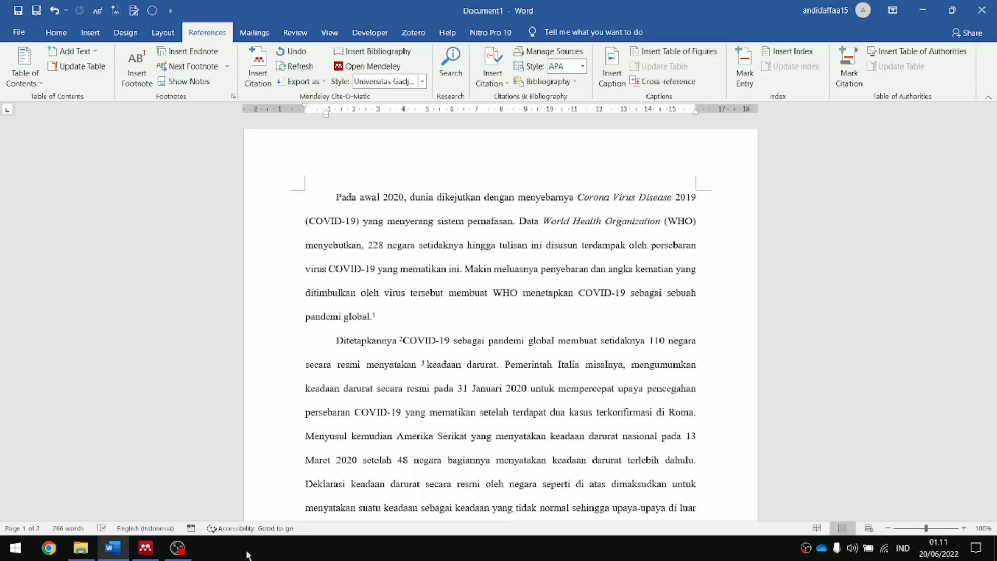
left_click(186, 549)
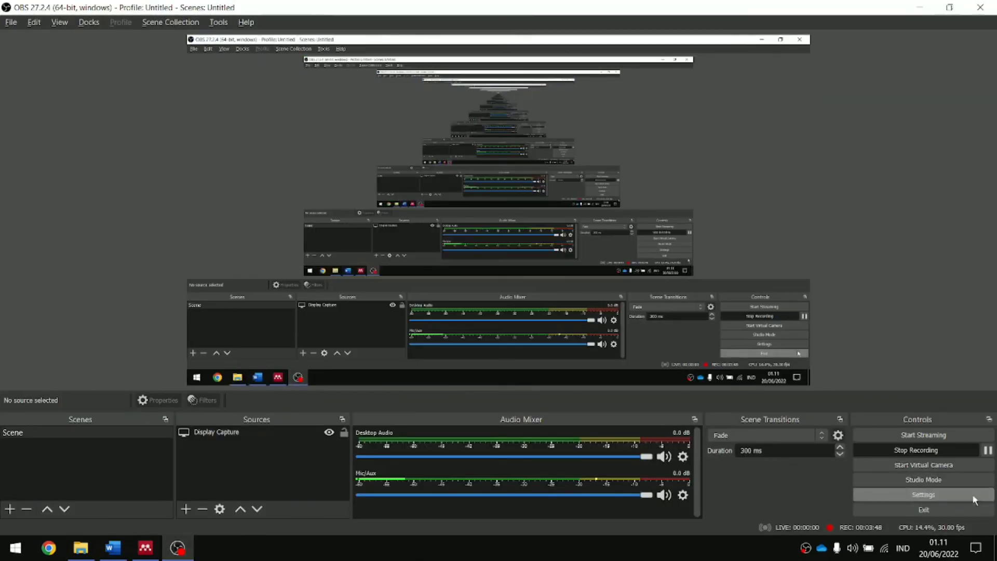